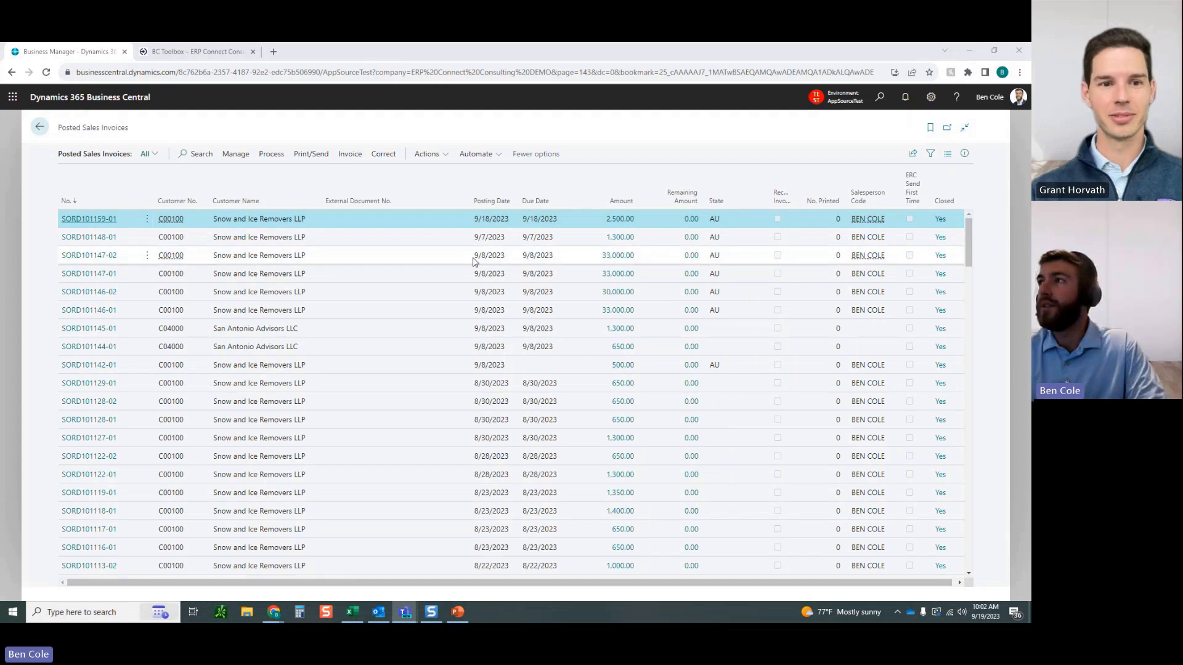
# - Search for ANT and open the Advanced Notifications Setup (ANT) page
pyautogui.click(881, 99)
pyautogui.write('ANT')
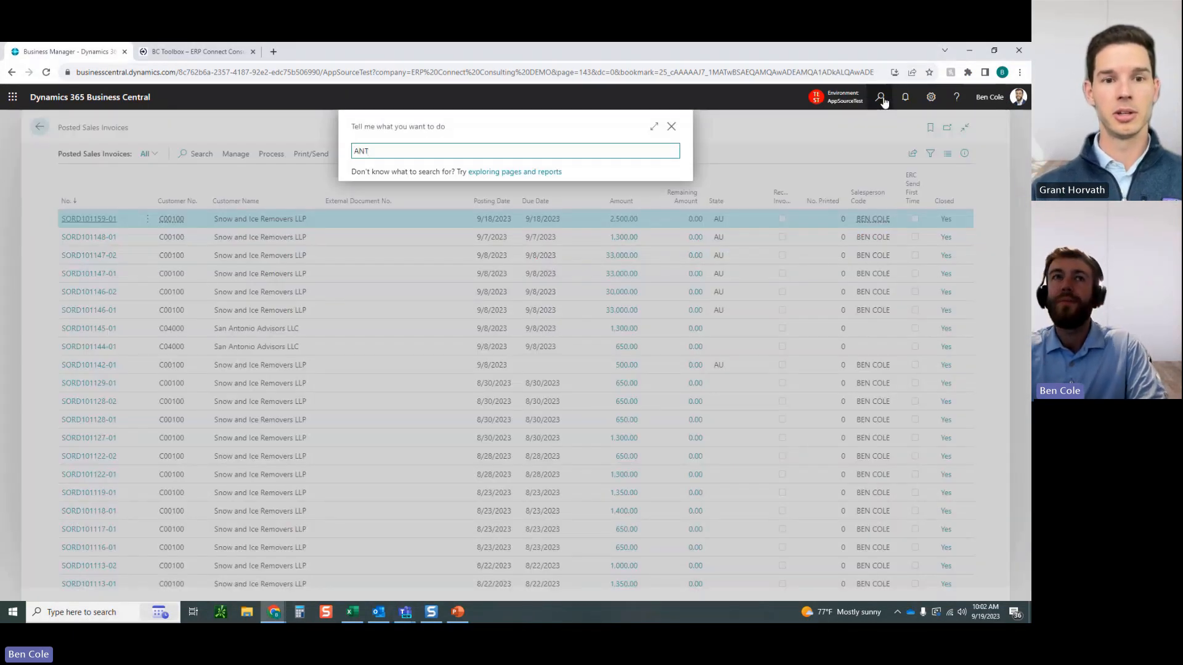
pyautogui.press('Down')
pyautogui.press('Down')
pyautogui.press('Down')
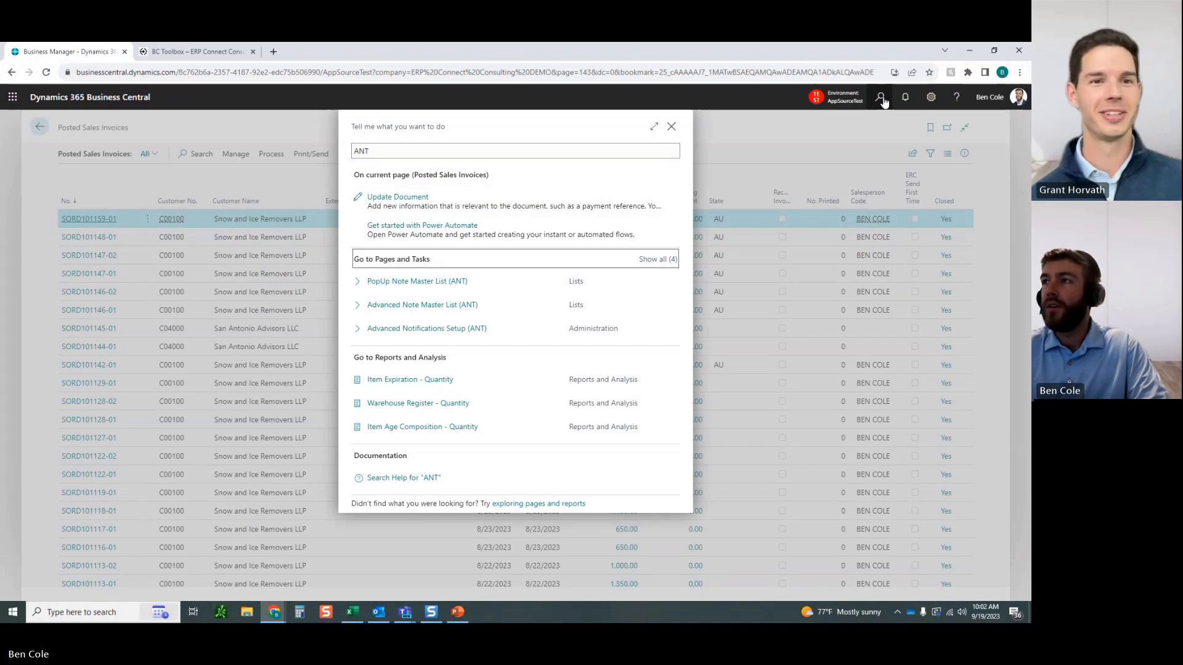
pyautogui.press('Return')
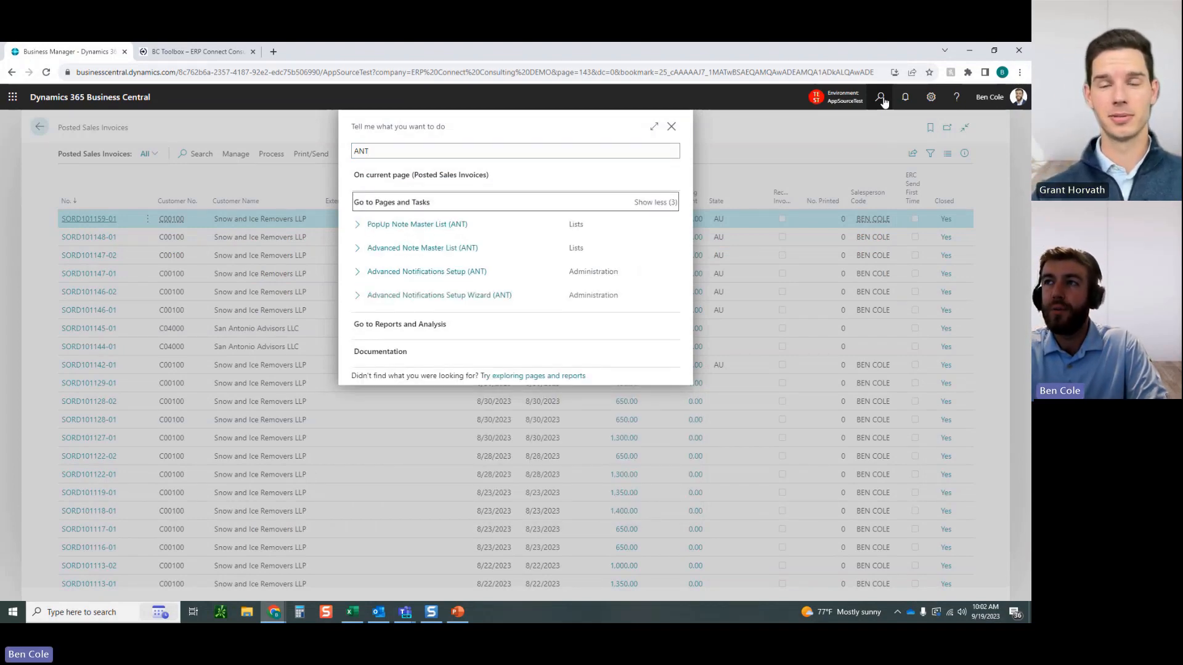
pyautogui.press('Down')
pyautogui.press('Down')
pyautogui.press('Down')
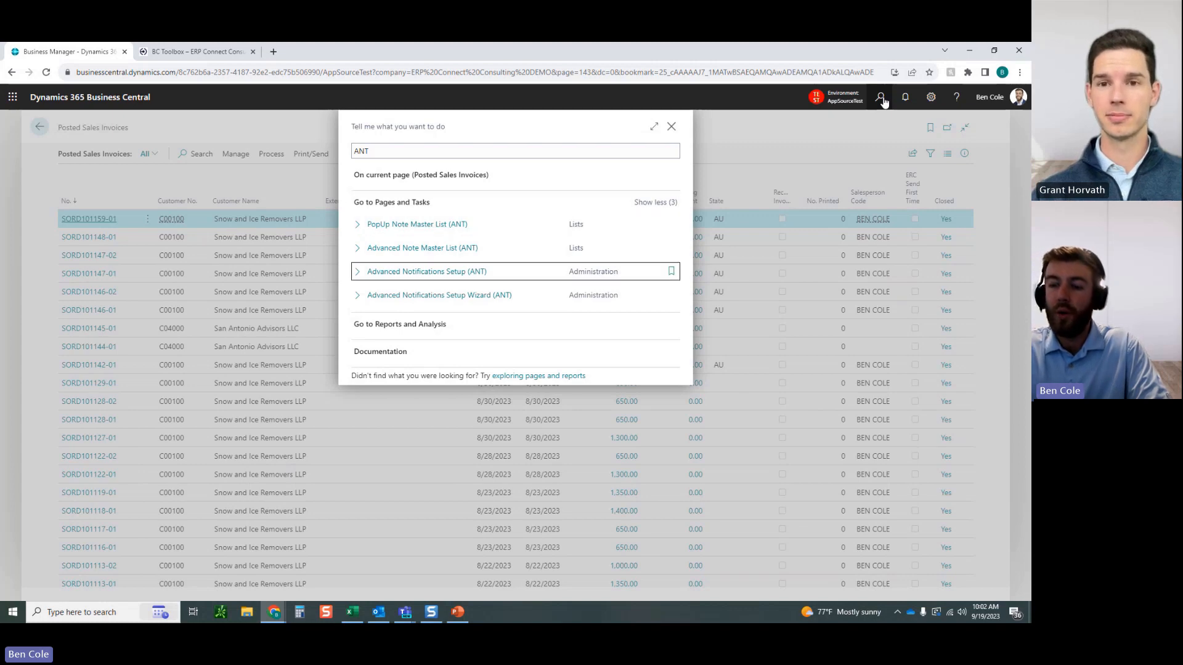
pyautogui.press('Return')
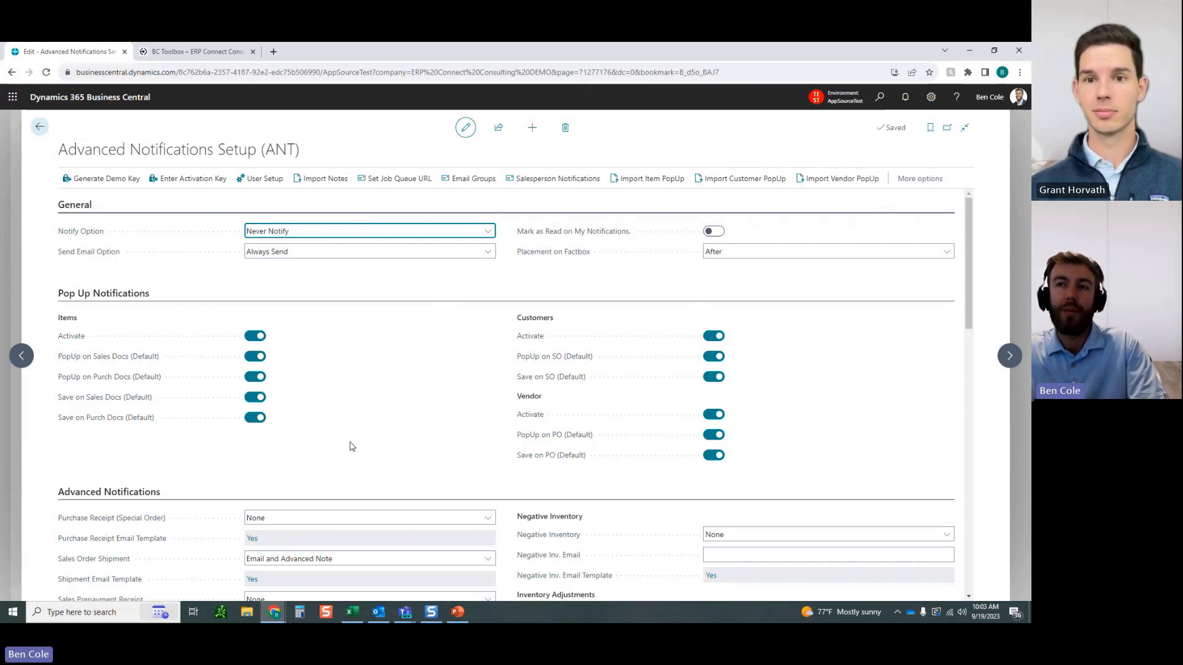
# - Review the pop-up, advanced notification, credit limit, job queue and activation settings, including the Sales Order Shipment notification options
pyautogui.scroll(-3, 444, 437)
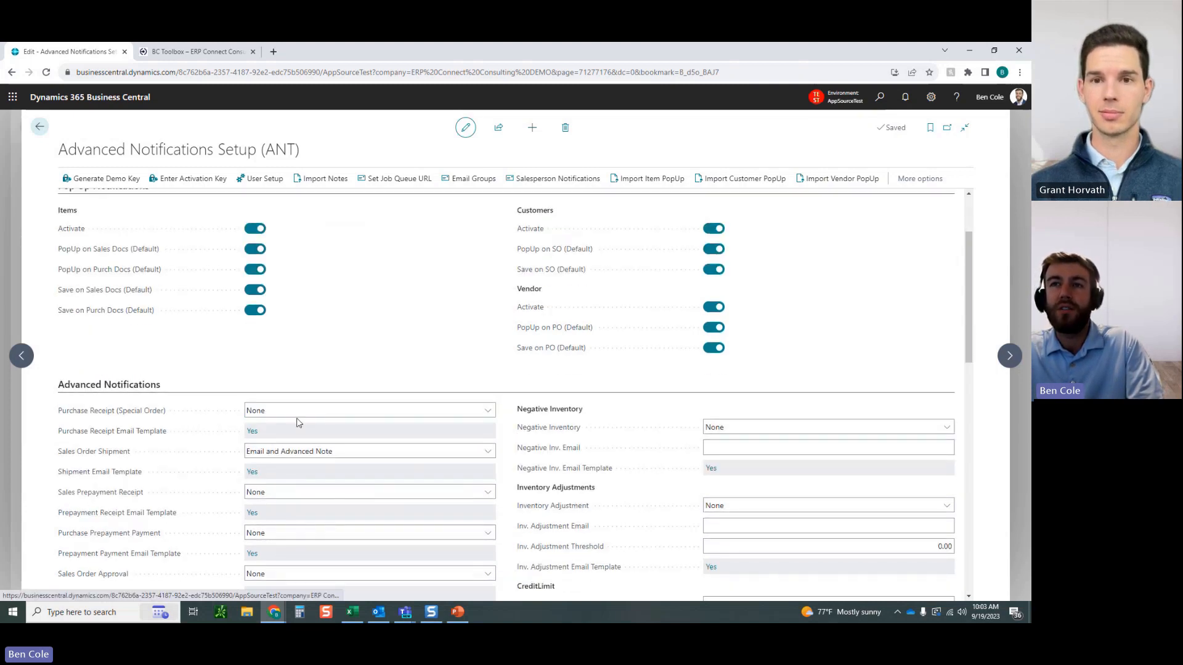
pyautogui.scroll(-3, 441, 395)
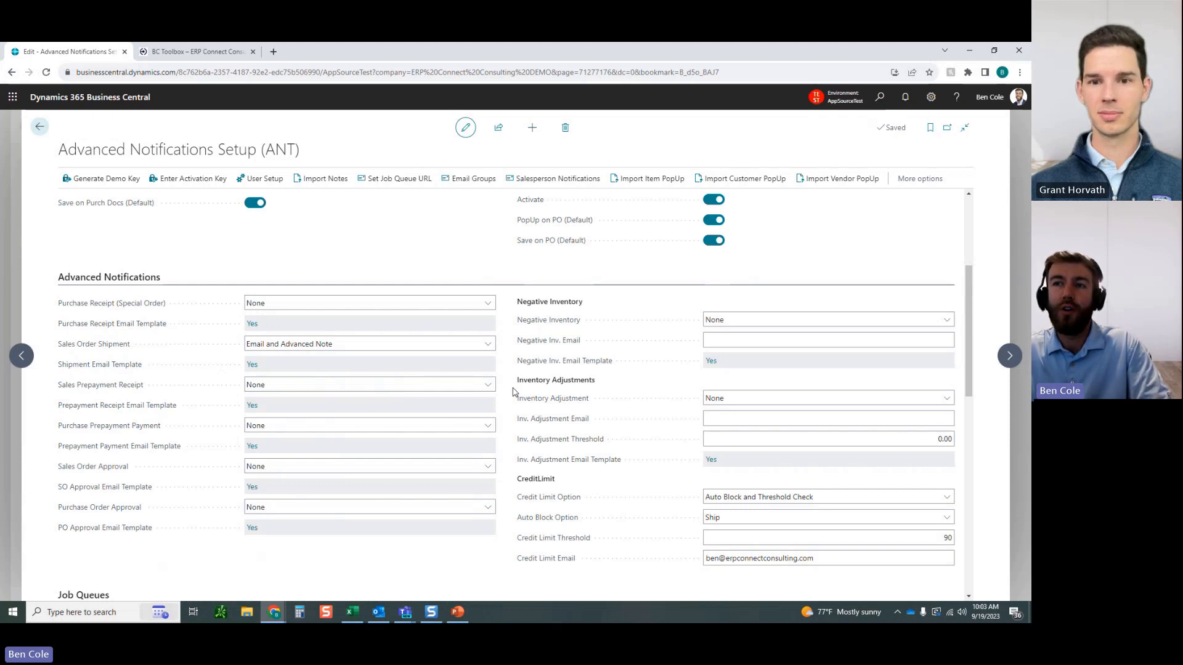
pyautogui.click(302, 347)
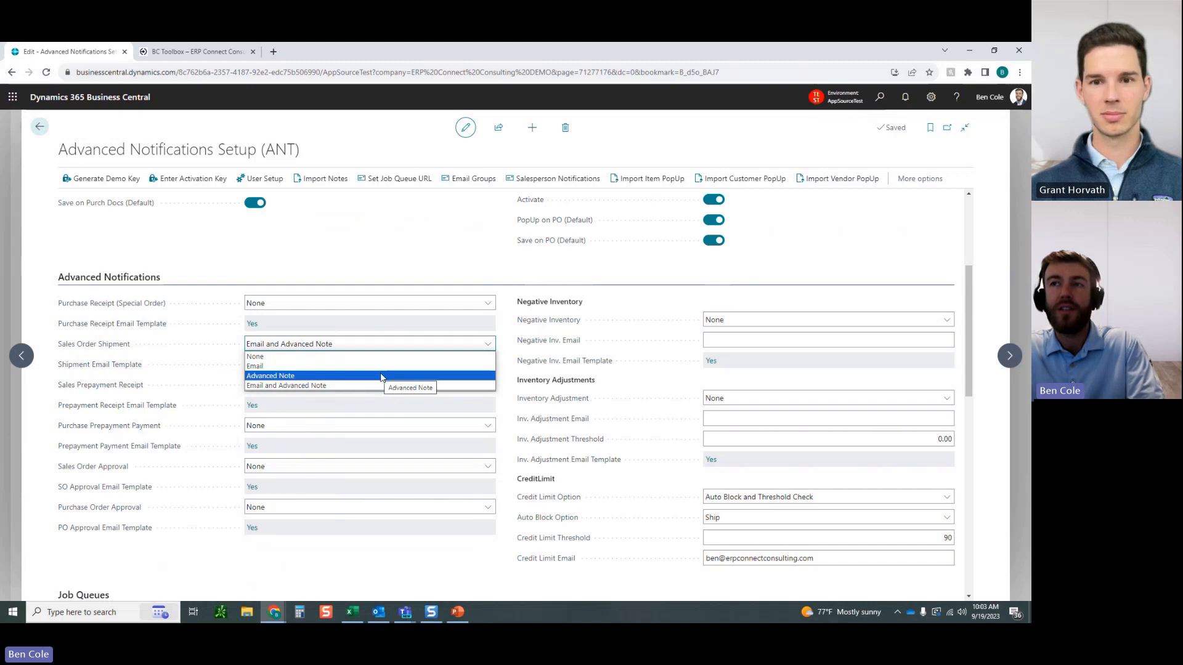
pyautogui.click(515, 350)
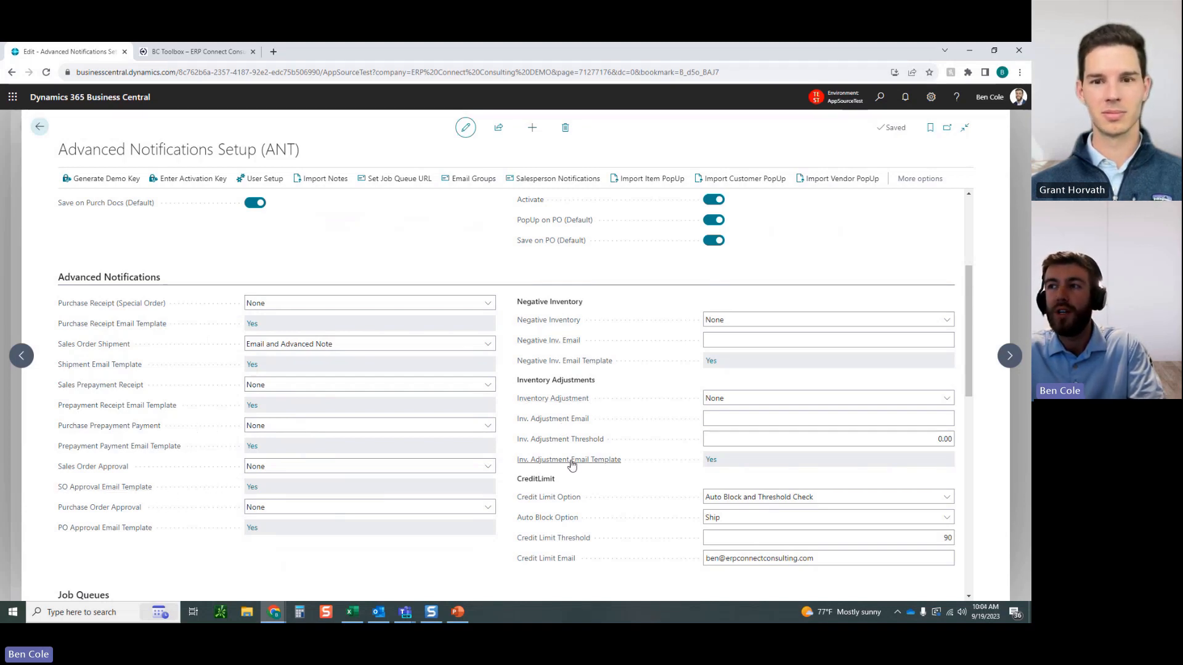
pyautogui.scroll(-1, 543, 476)
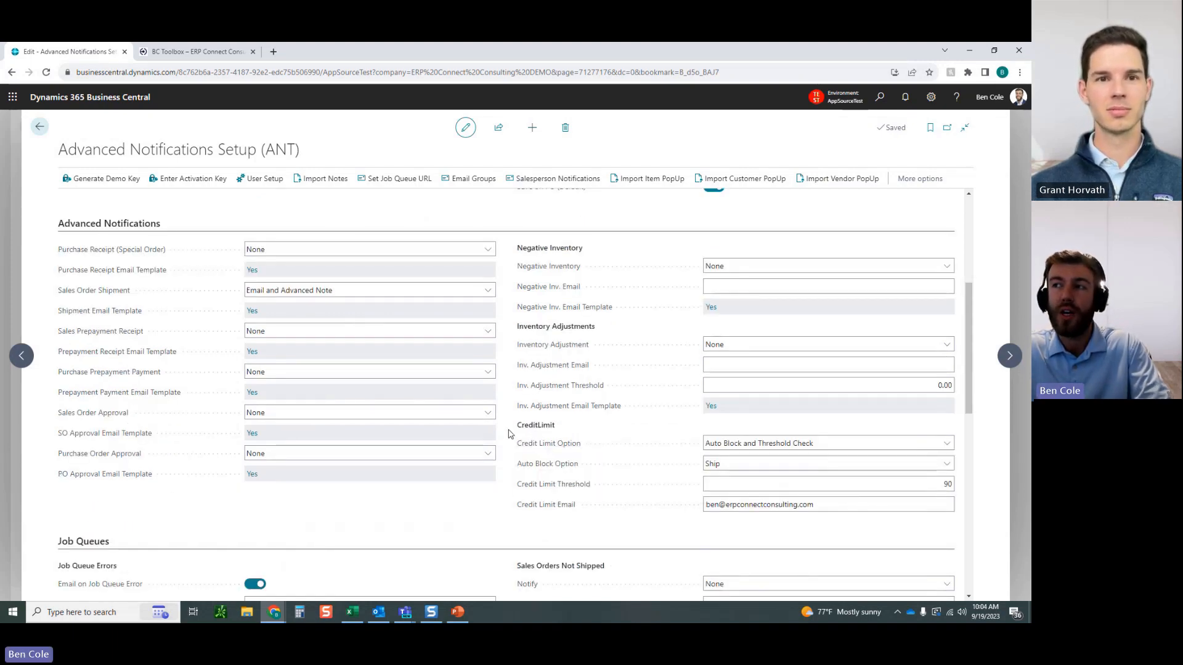
pyautogui.scroll(-1, 512, 432)
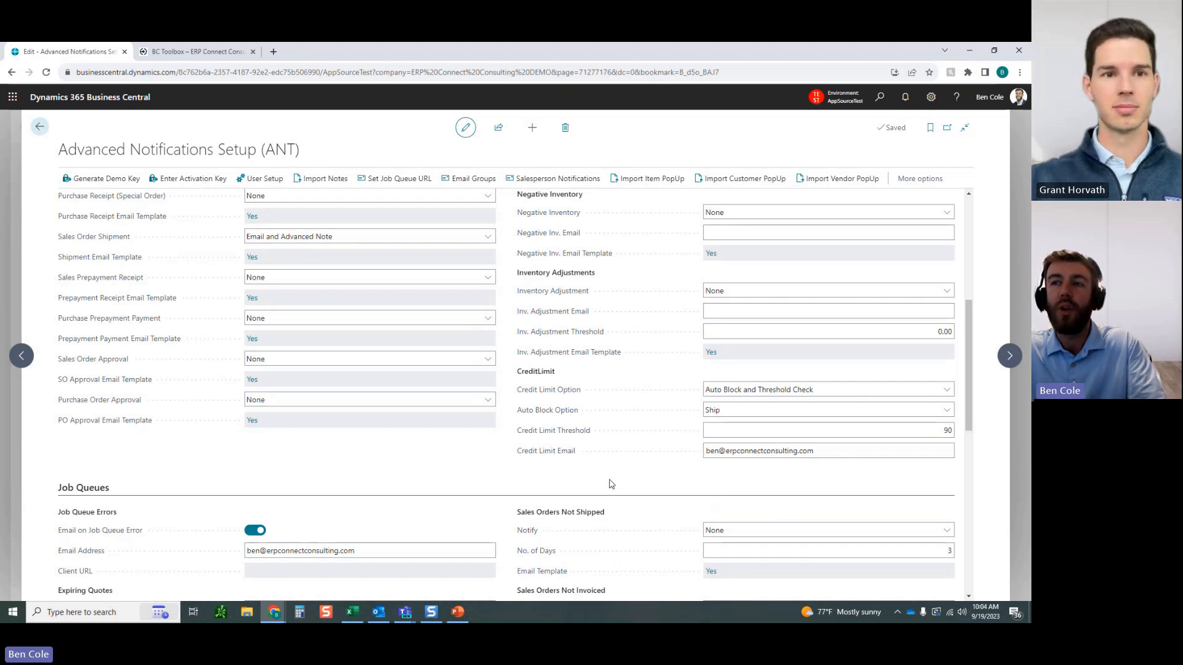
pyautogui.scroll(-2, 431, 462)
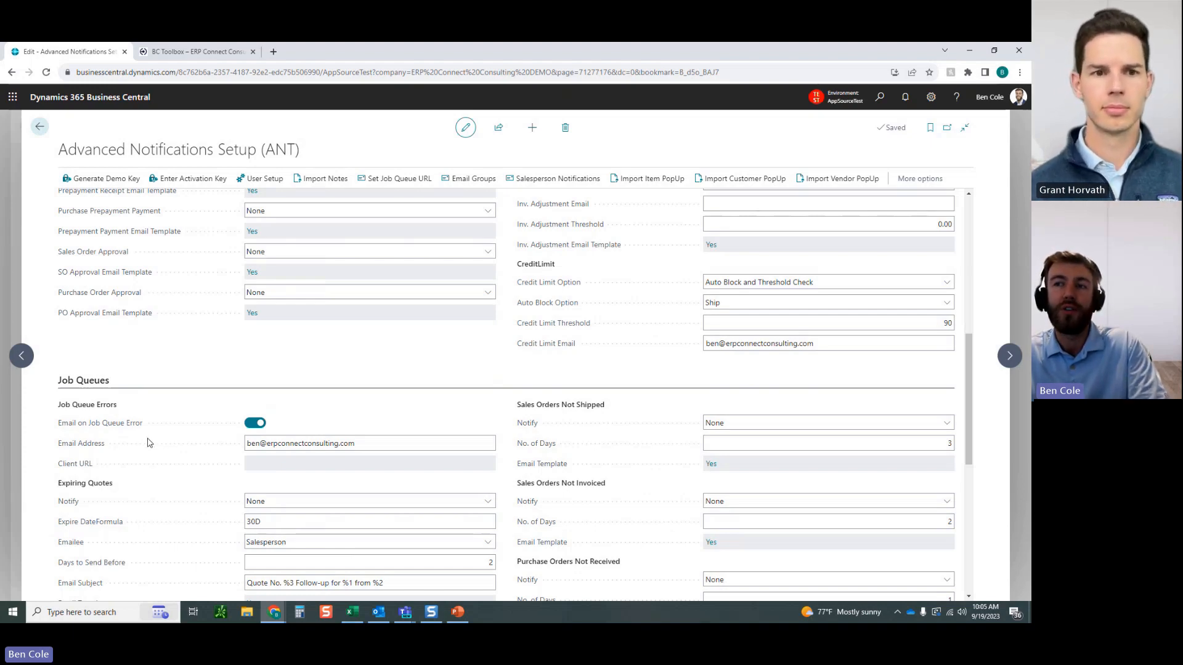
pyautogui.scroll(-1, 218, 474)
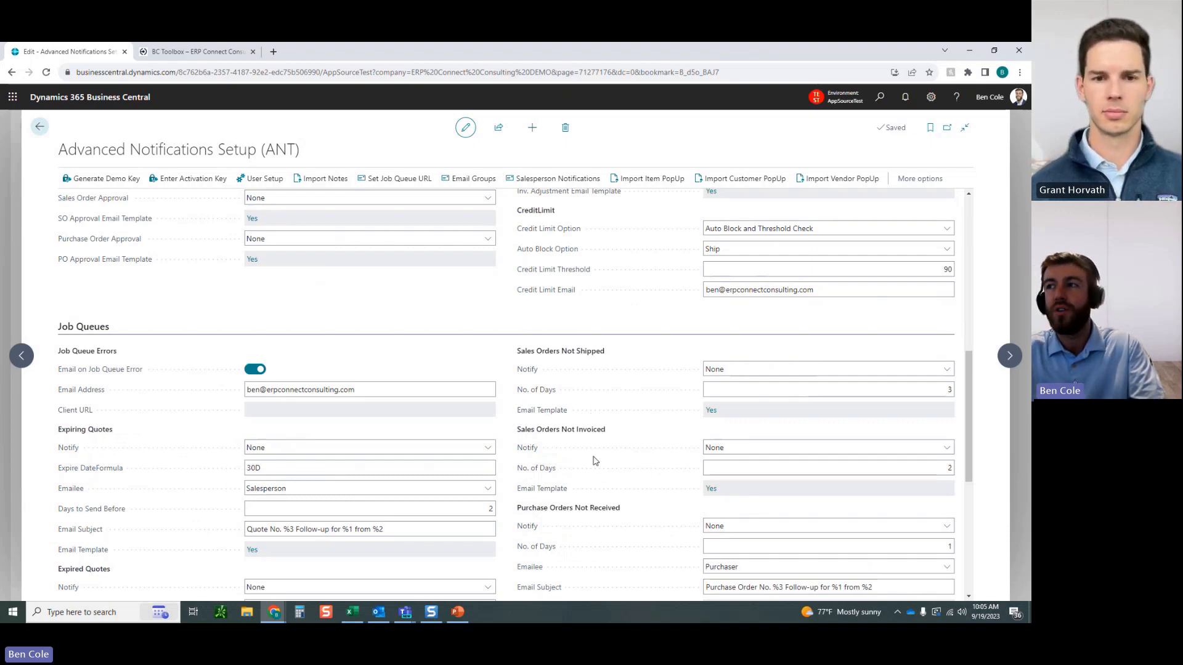
pyautogui.scroll(-3, 621, 473)
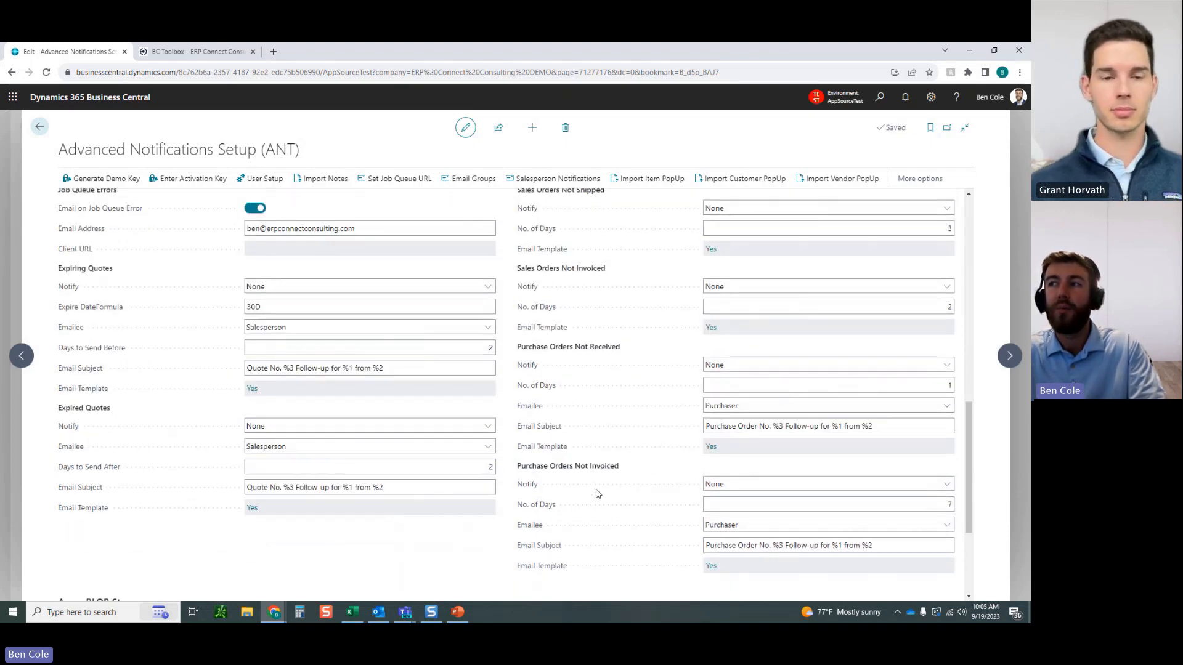
pyautogui.scroll(-1, 598, 492)
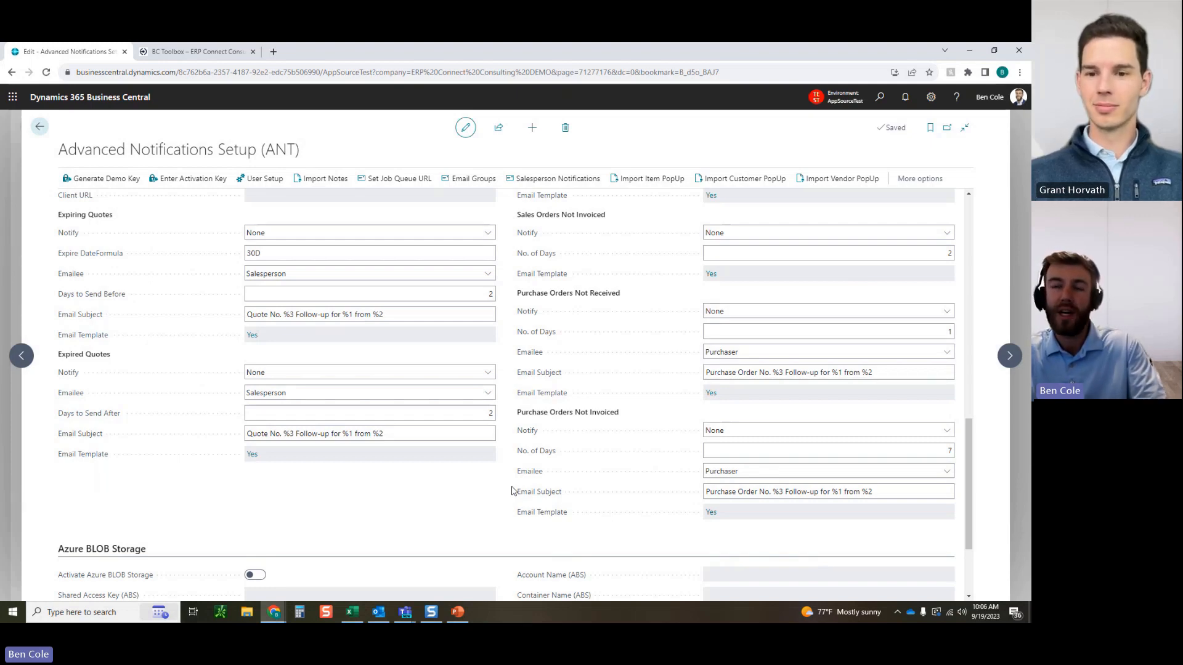
pyautogui.scroll(-3, 512, 491)
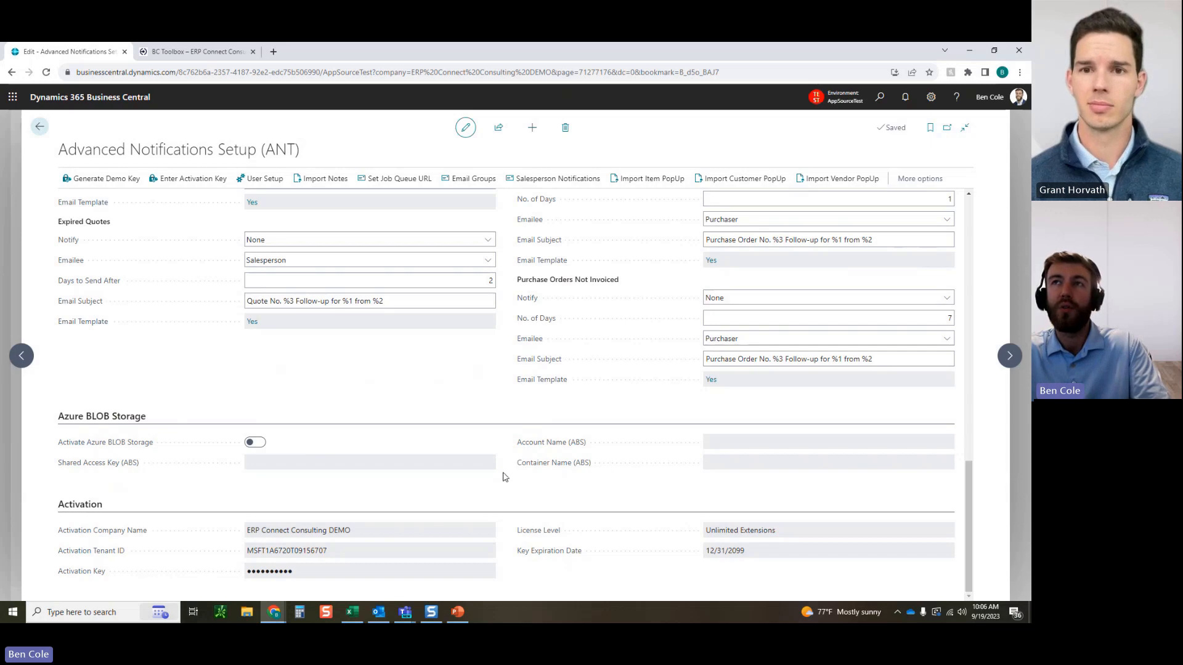
# - Review the User Setup (ANT) list of e-mails, blocking and factbox placement, and close it
pyautogui.click(268, 179)
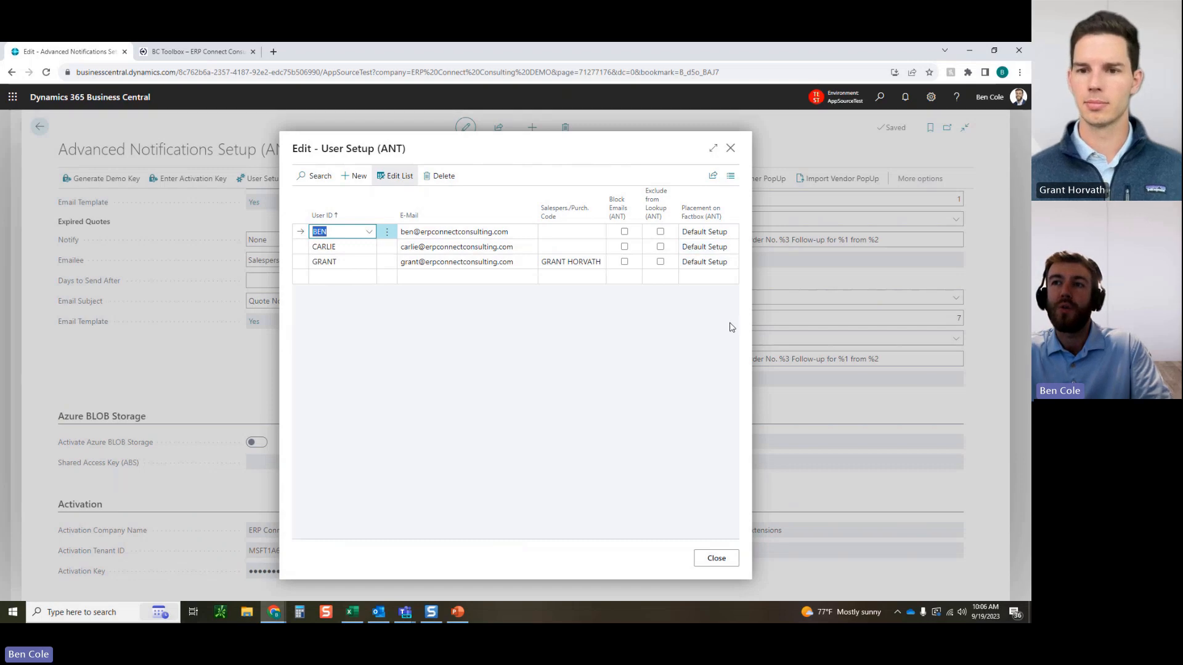
pyautogui.click(716, 558)
pyautogui.scroll(10, 333, 385)
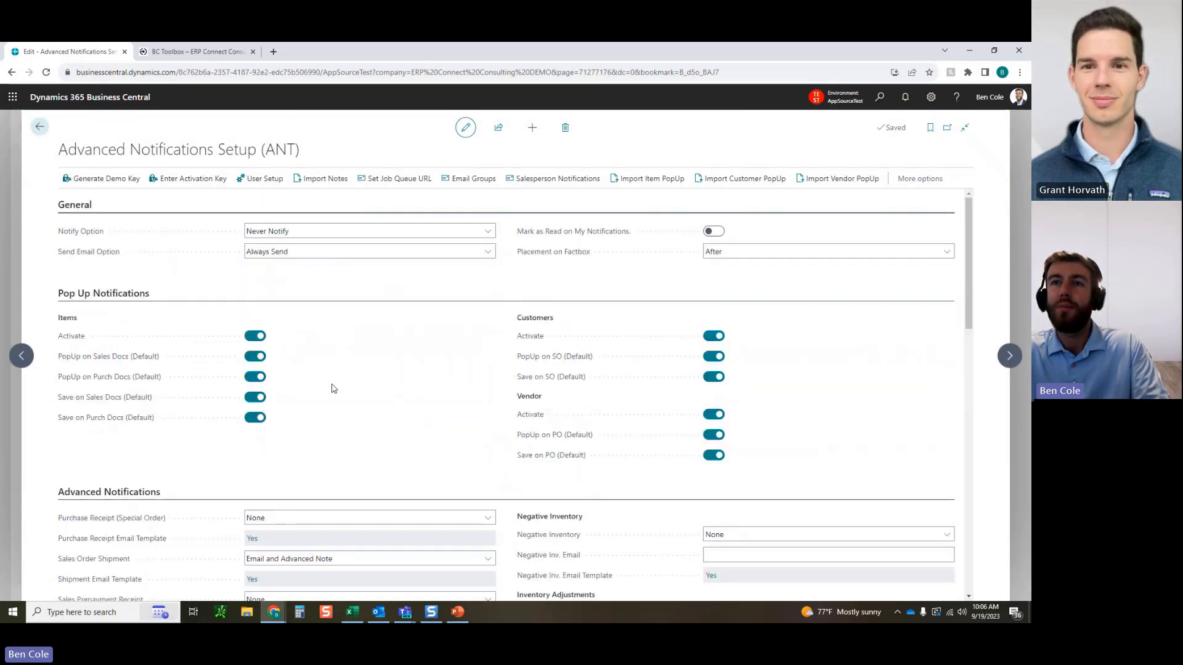
pyautogui.scroll(-3, 475, 391)
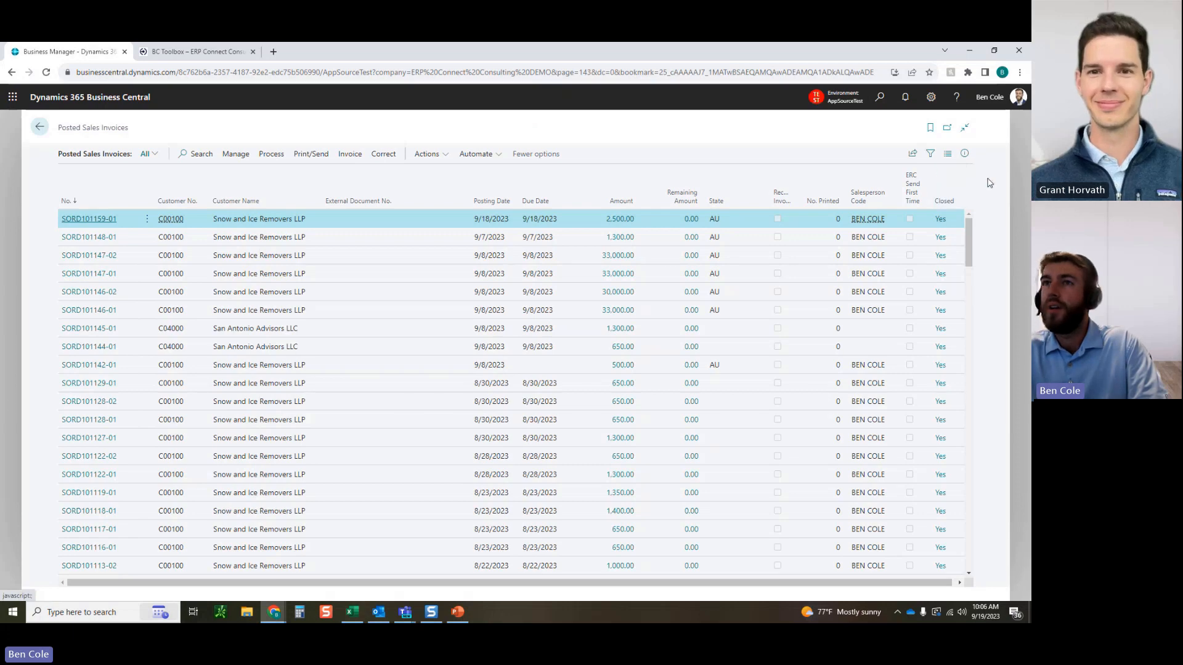
# - Check the credit limit and customer statistics on the Snow and Ice Removers LLP customer card, and return to the customer list
pyautogui.click(39, 127)
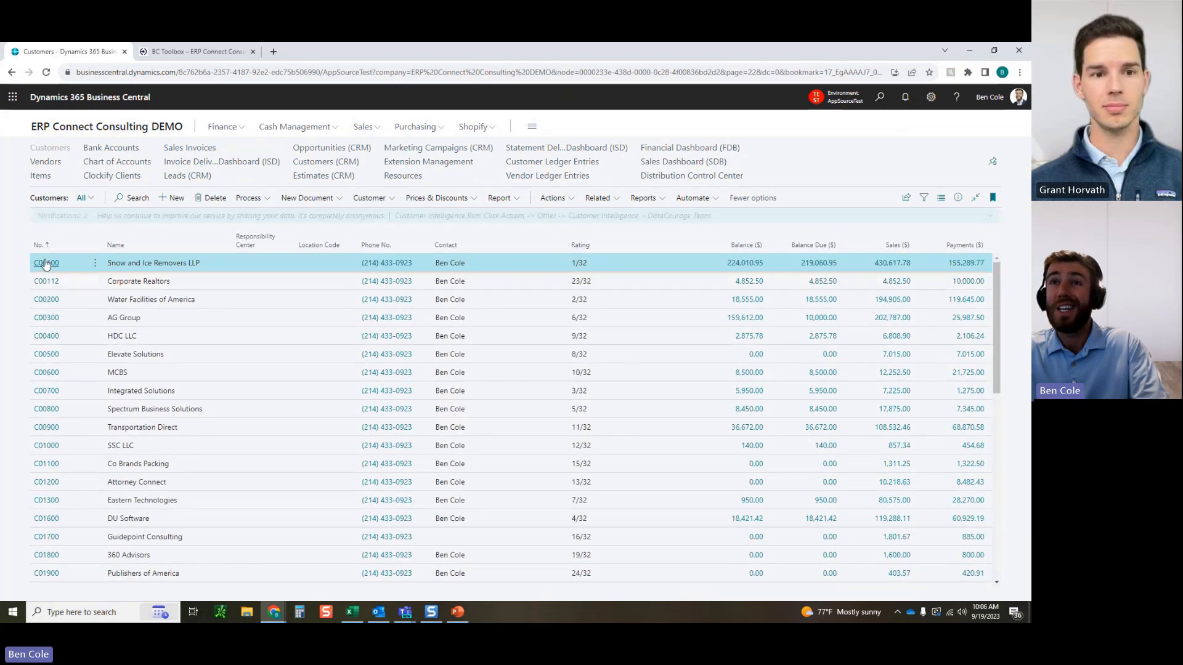
pyautogui.click(46, 264)
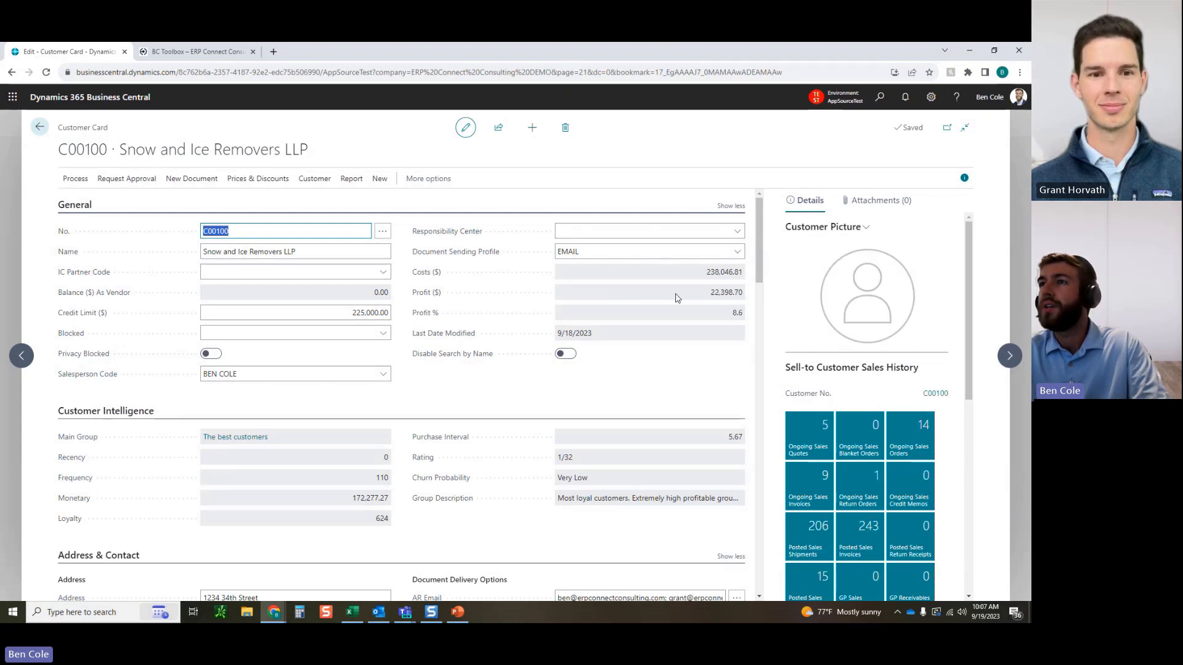
pyautogui.scroll(-7, 866, 403)
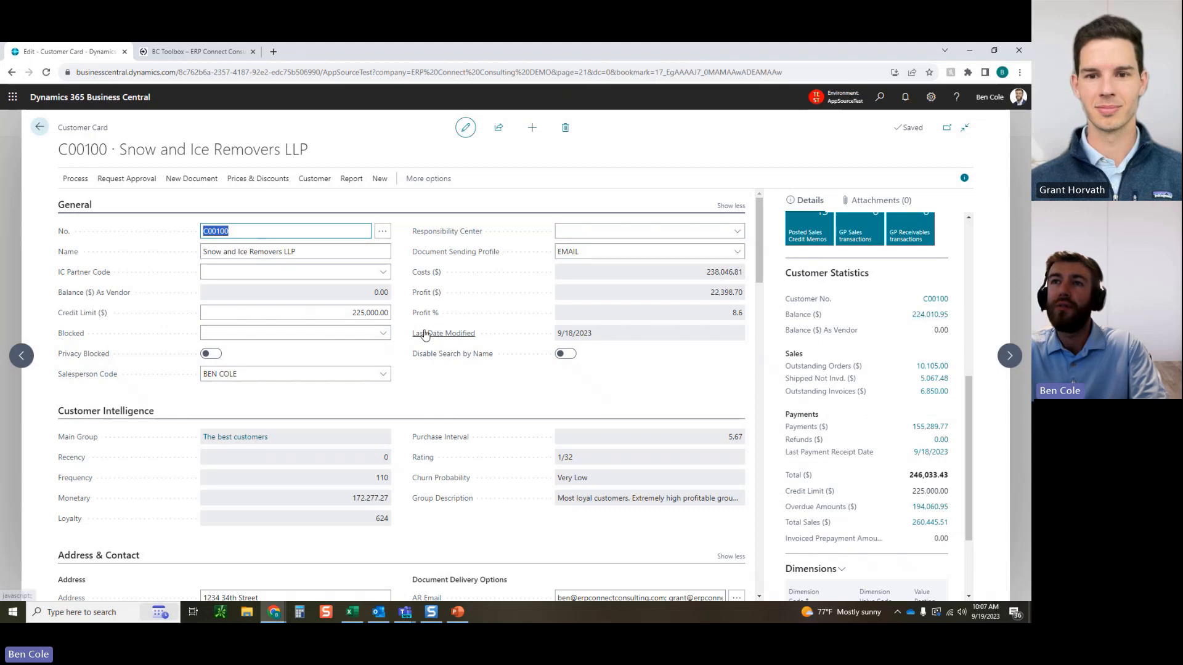
pyautogui.click(401, 315)
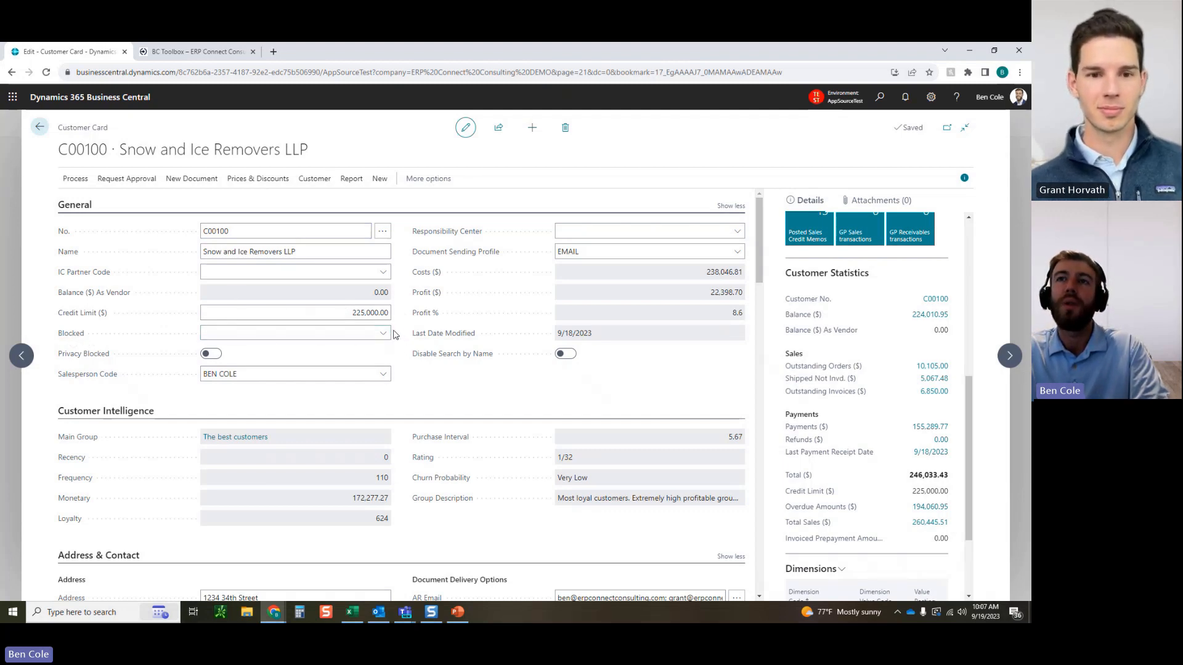
pyautogui.click(40, 128)
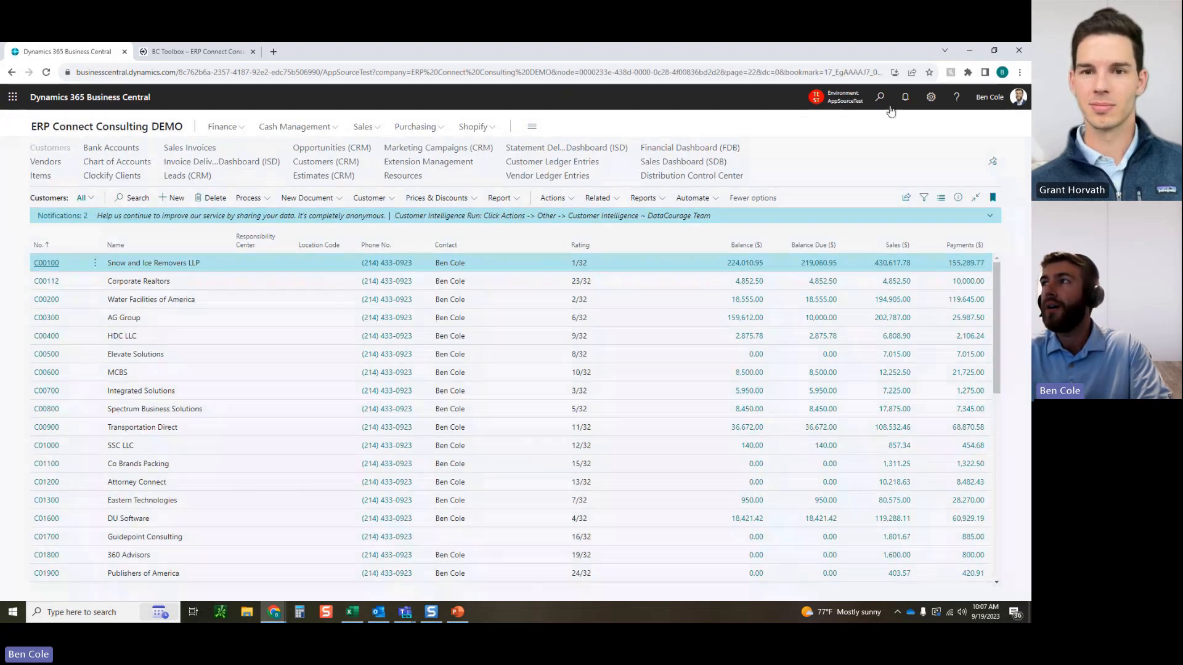
# - Search for sales order and open the Sales Orders list
pyautogui.click(880, 98)
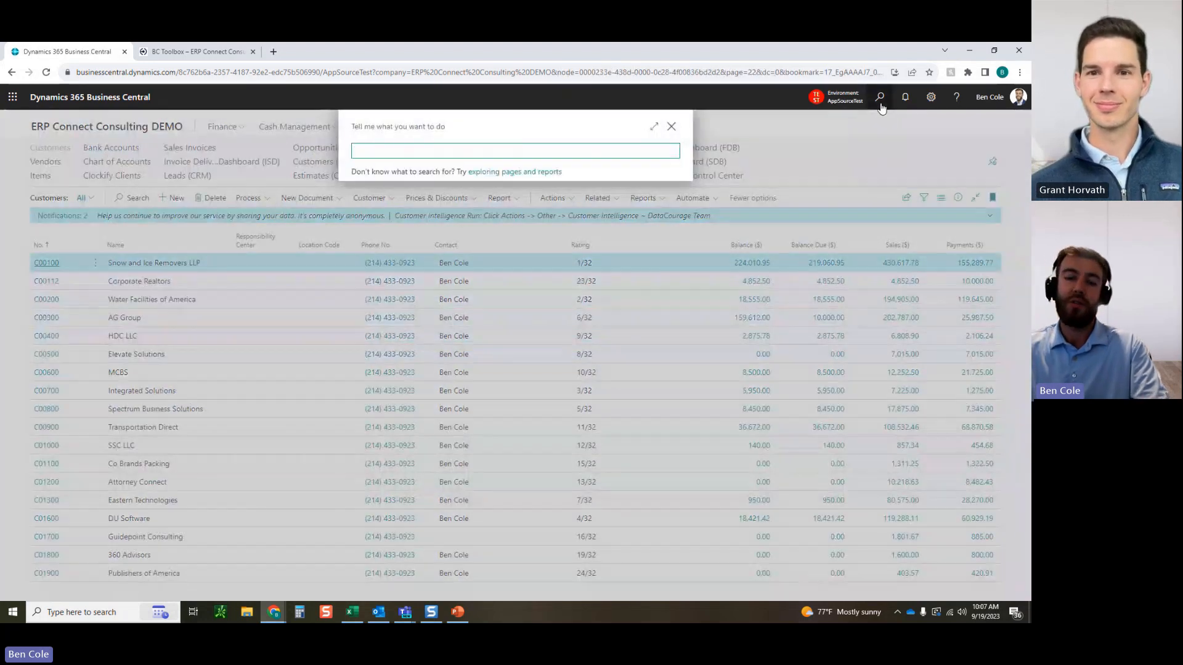
pyautogui.write('sales order')
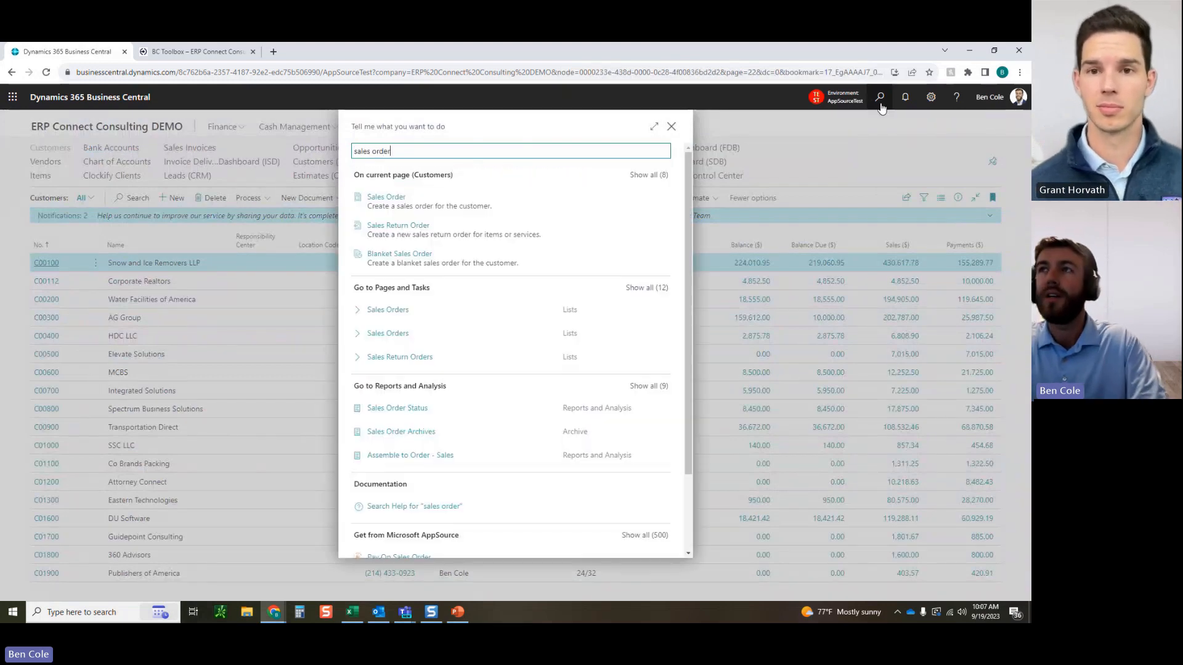
pyautogui.press('Down')
pyautogui.press('Down')
pyautogui.press('Down')
pyautogui.press('Down')
pyautogui.press('Down')
pyautogui.press('Down')
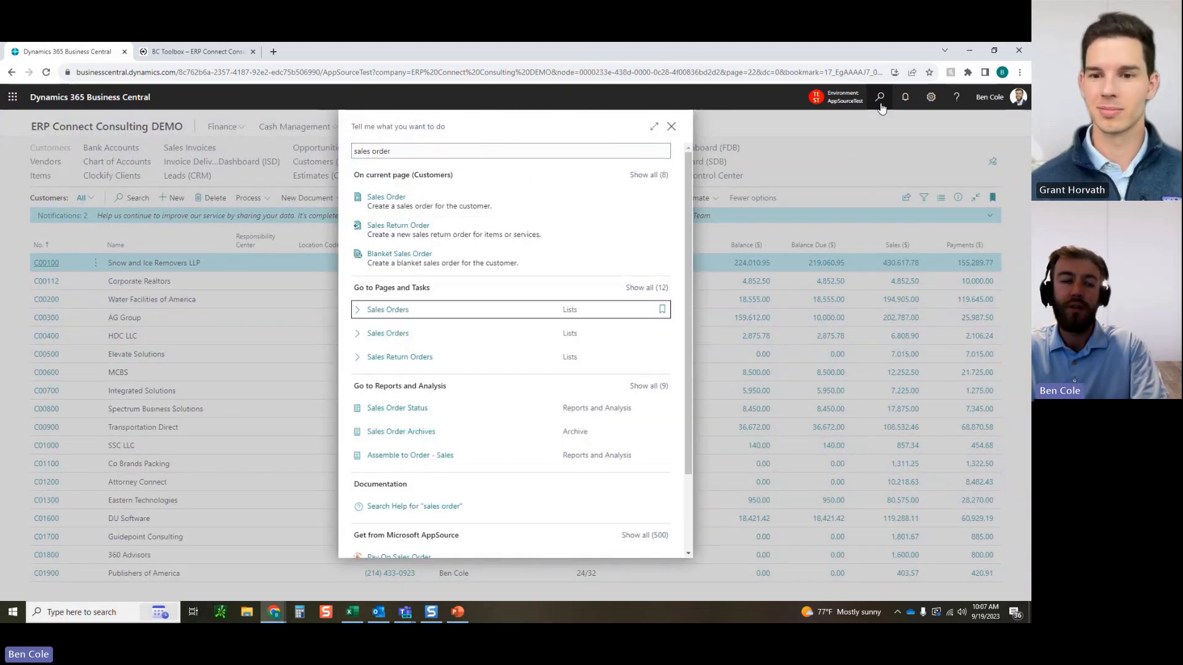
pyautogui.press('Return')
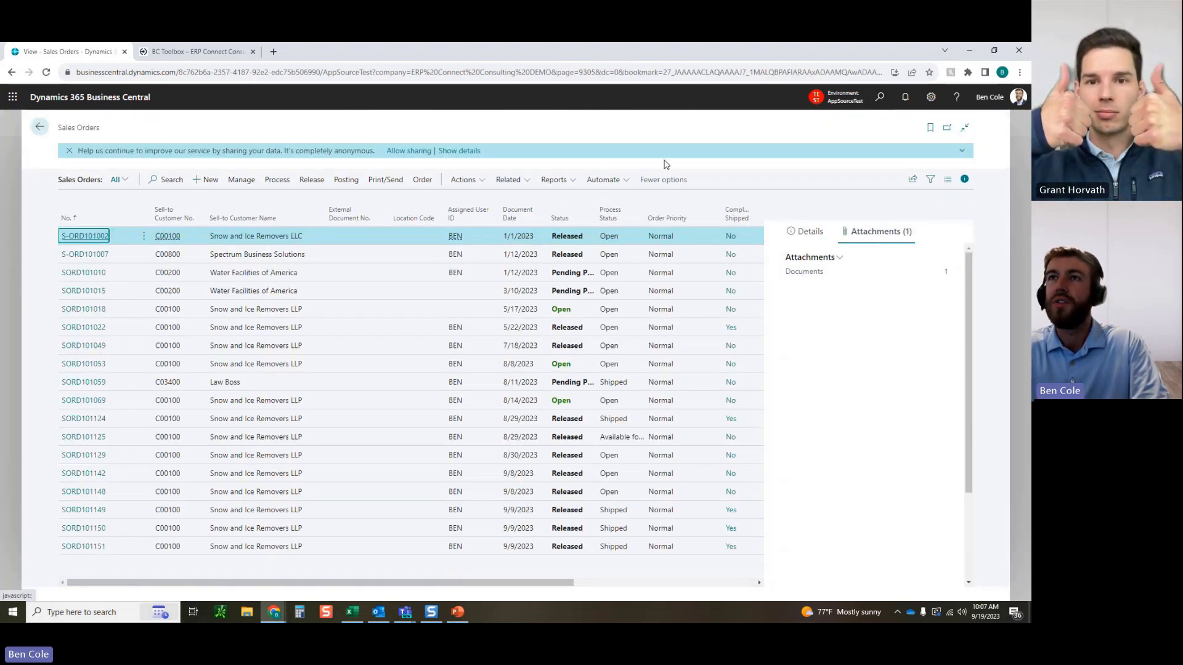
# - Create a new sales order for customer Snow and Ice Removers LLP and close the customer pop-up note
pyautogui.click(217, 181)
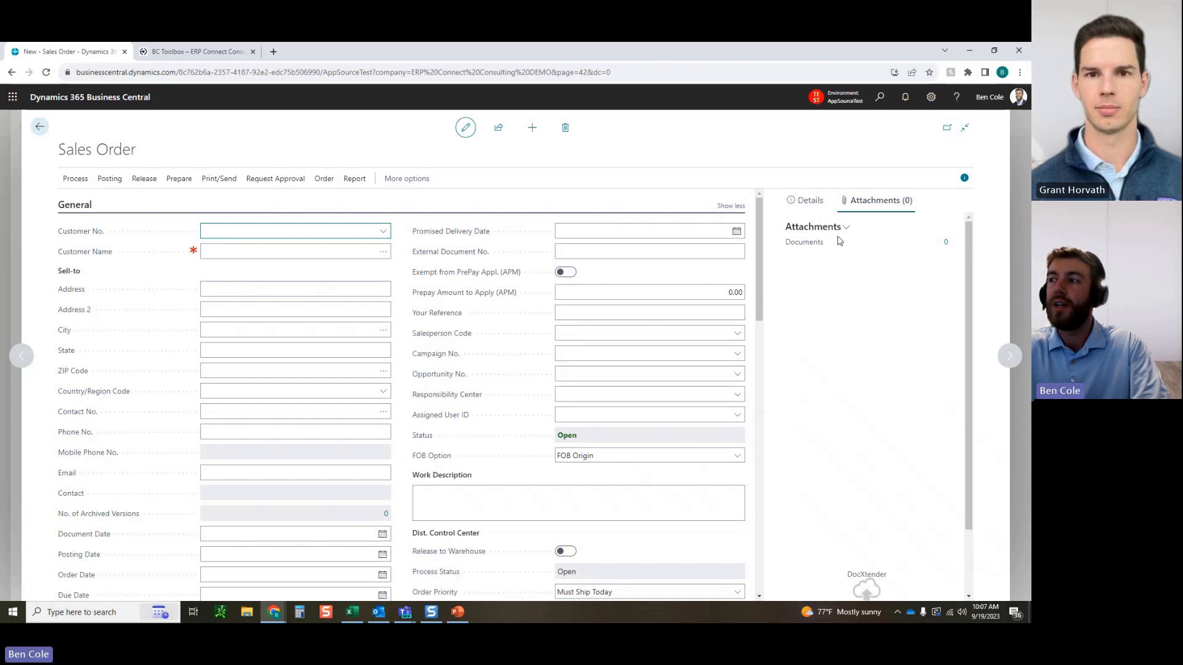
pyautogui.scroll(-3, 829, 366)
pyautogui.scroll(3, 859, 453)
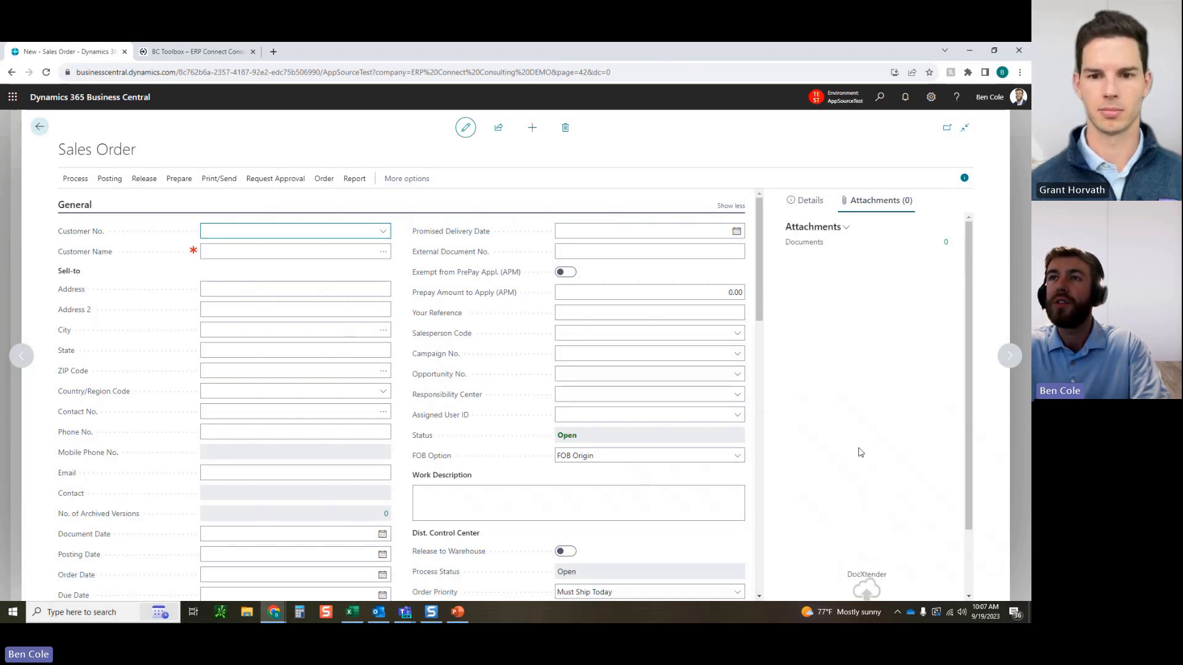
pyautogui.click(387, 233)
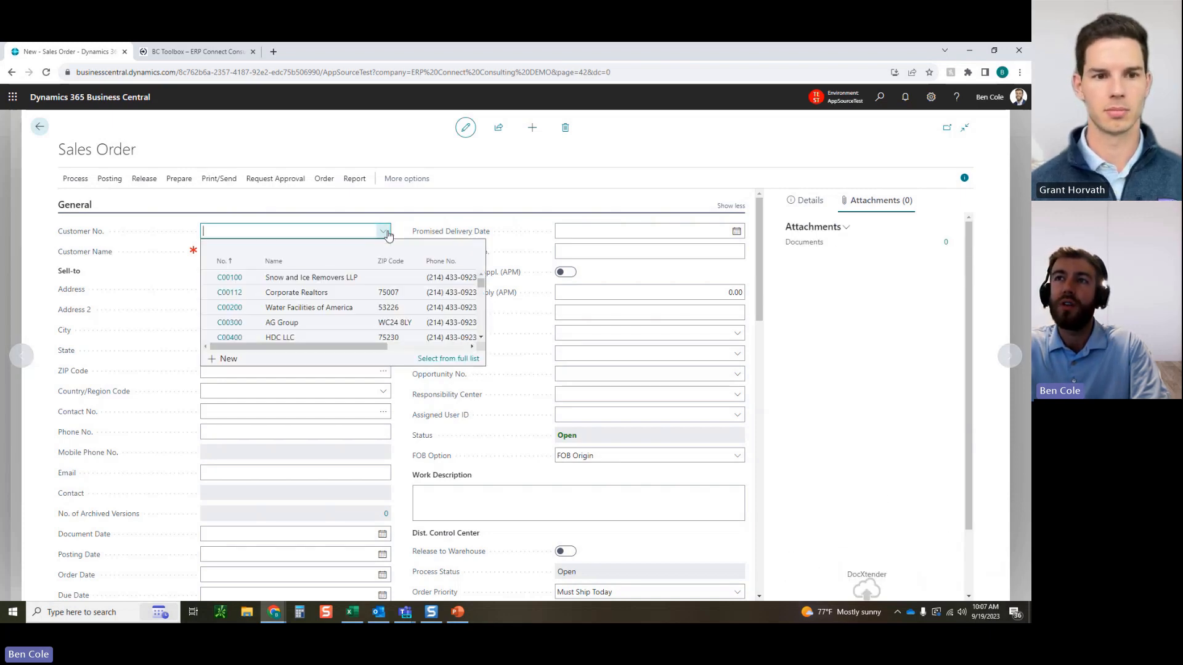
pyautogui.click(233, 279)
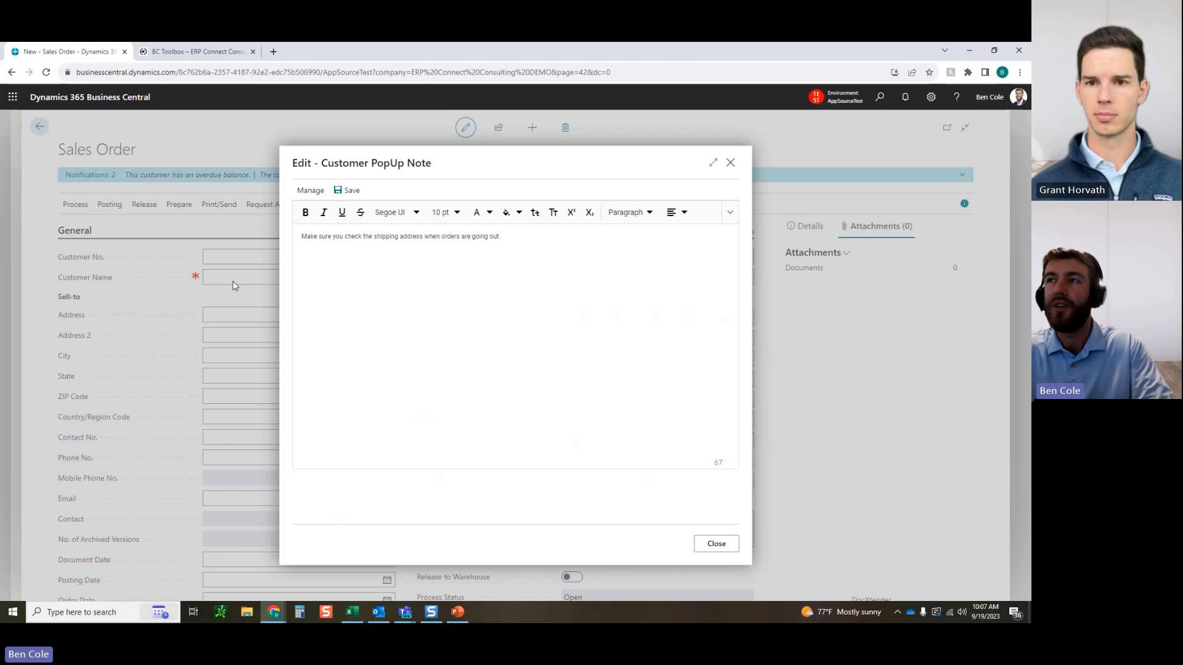
pyautogui.click(709, 543)
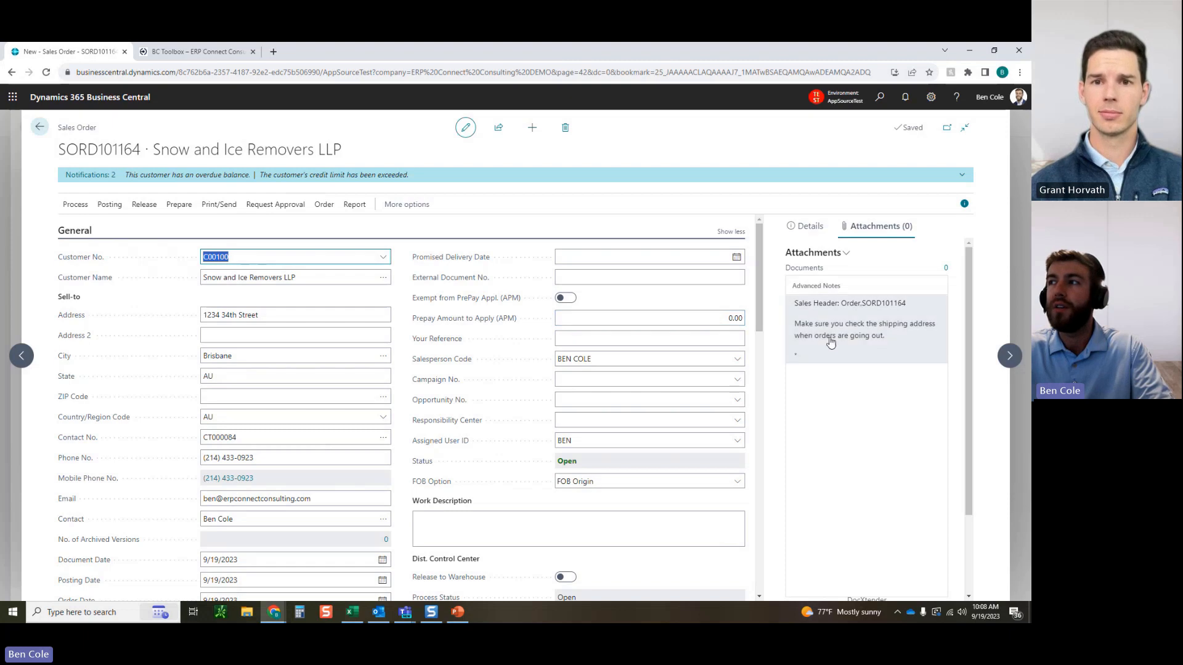
# - Add item 1017 to the first sales order line and close the item pop-up note
pyautogui.scroll(-4, 407, 345)
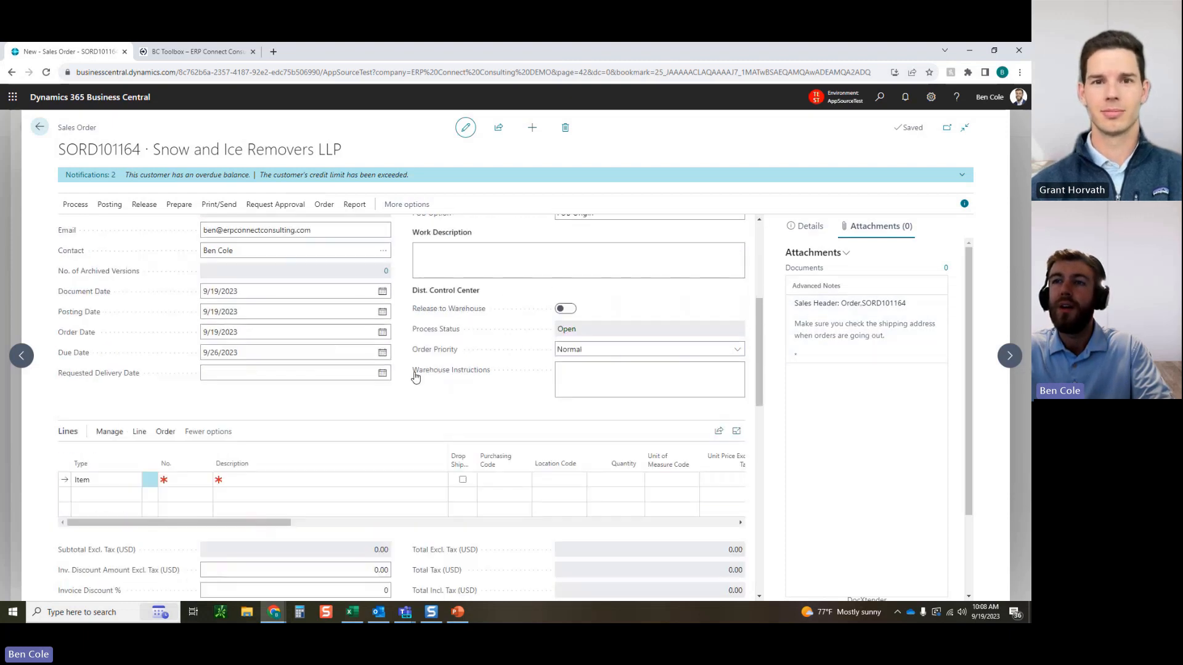
pyautogui.click(181, 480)
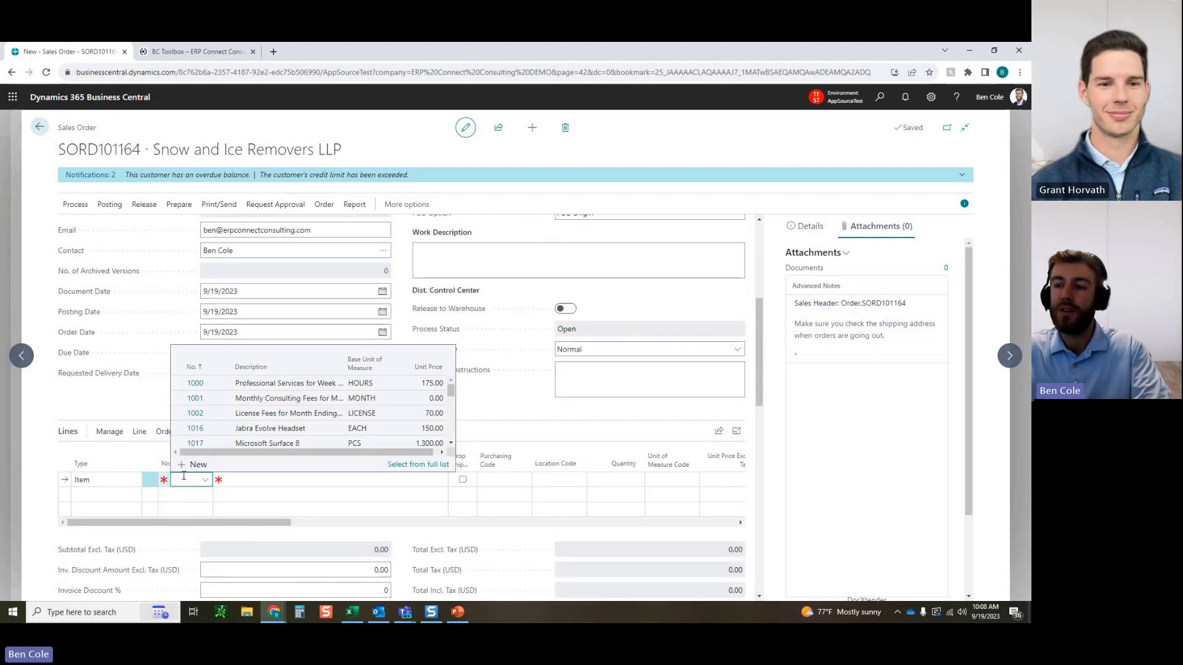
pyautogui.write('1017')
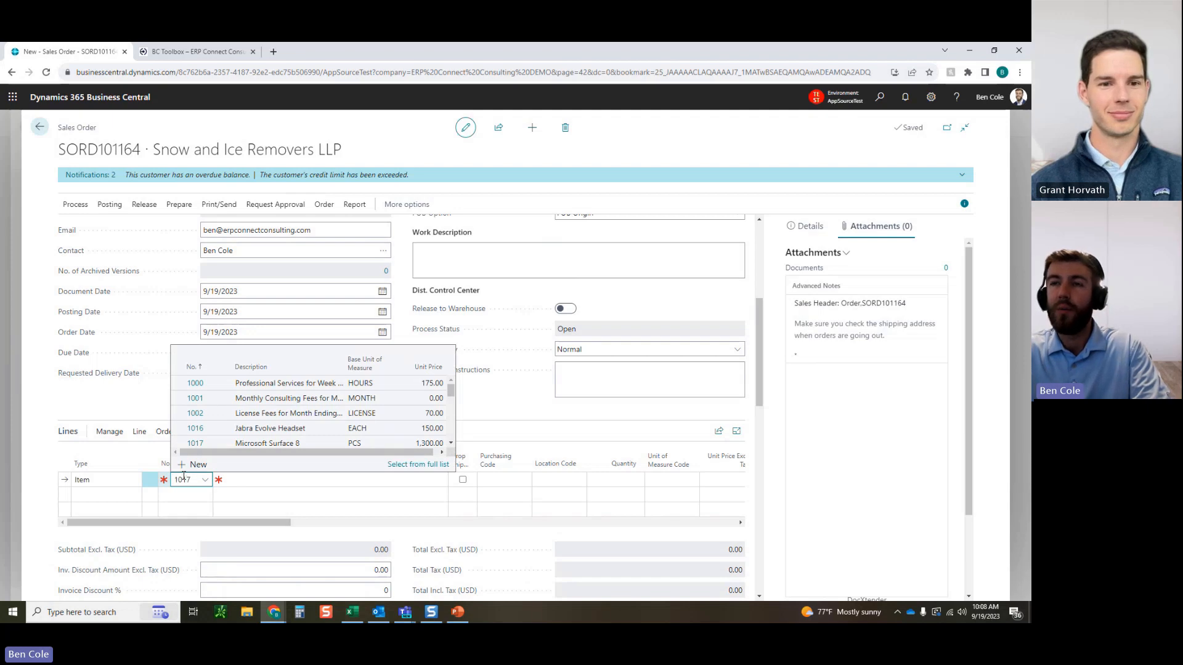
pyautogui.press('Tab')
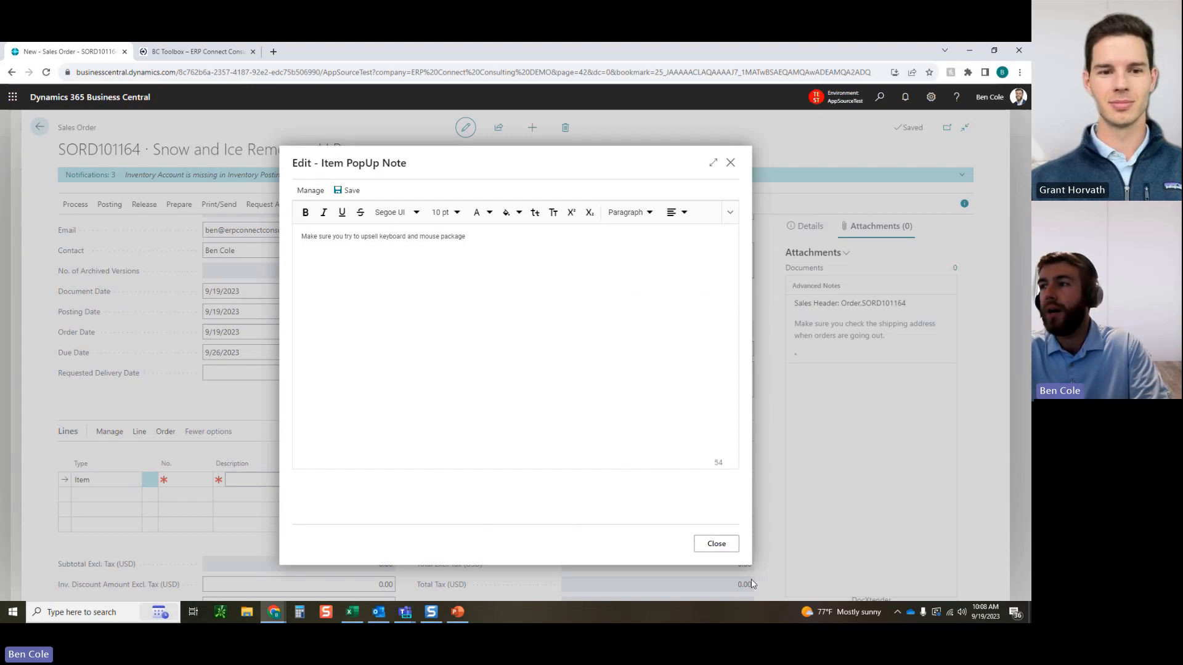
pyautogui.click(726, 545)
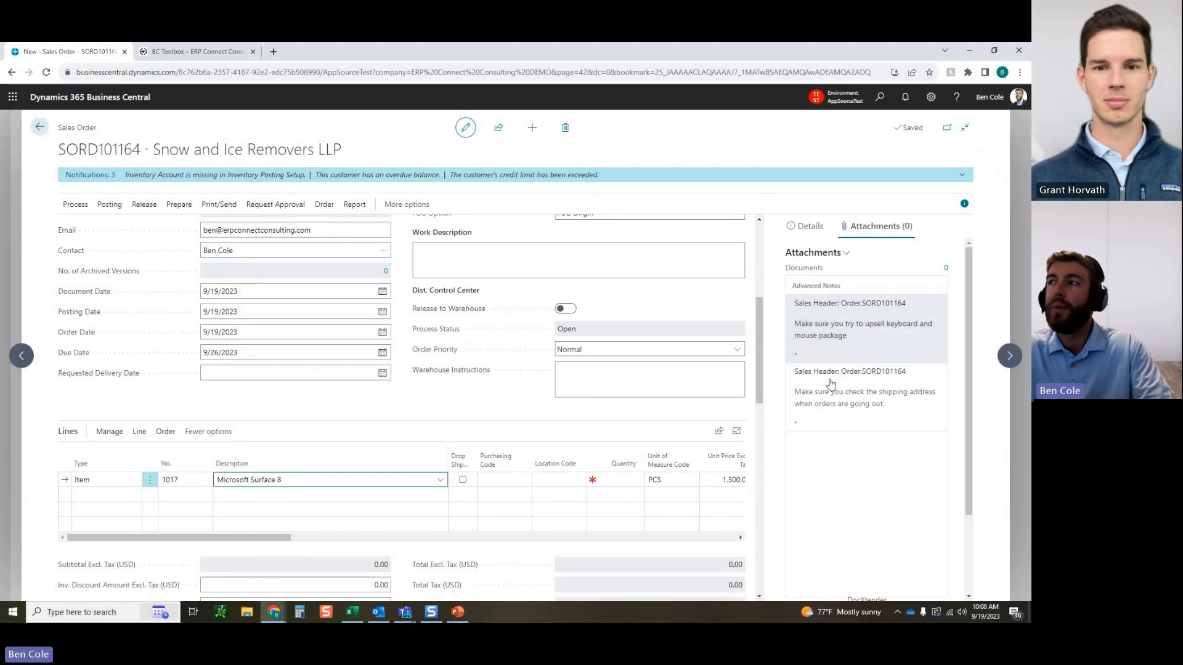
# - Add an order note reading "Shipping address is correct and we are NOT going to be putting the keyboard and mouse" and tag a colleague
pyautogui.click(846, 254)
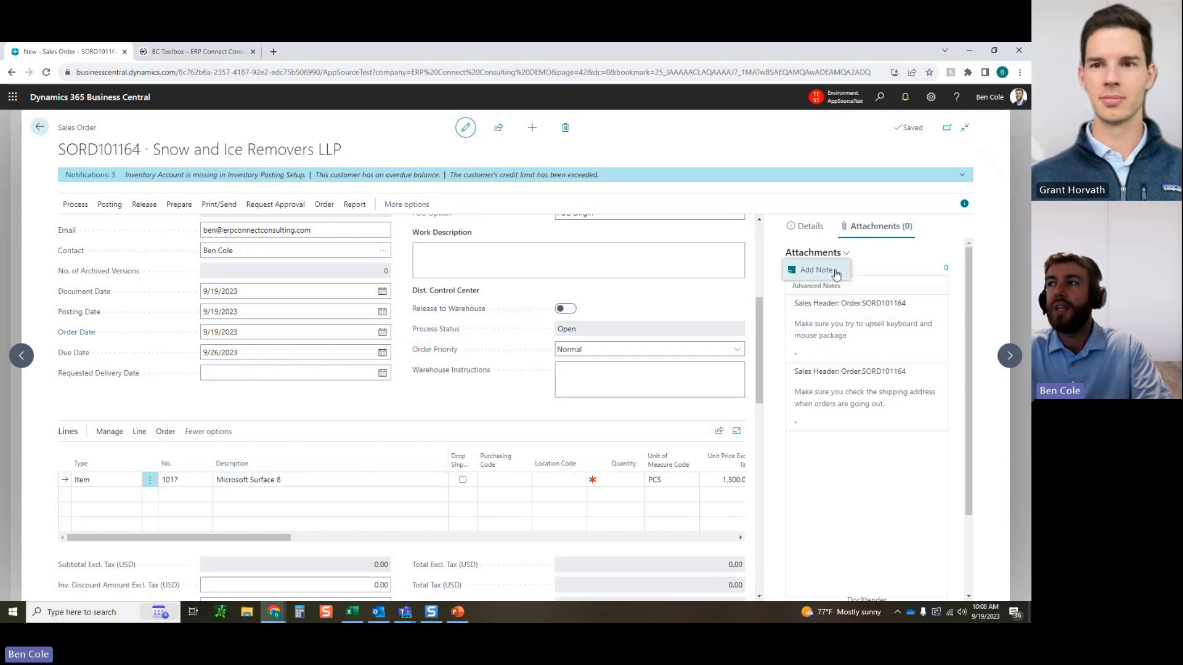
pyautogui.click(817, 270)
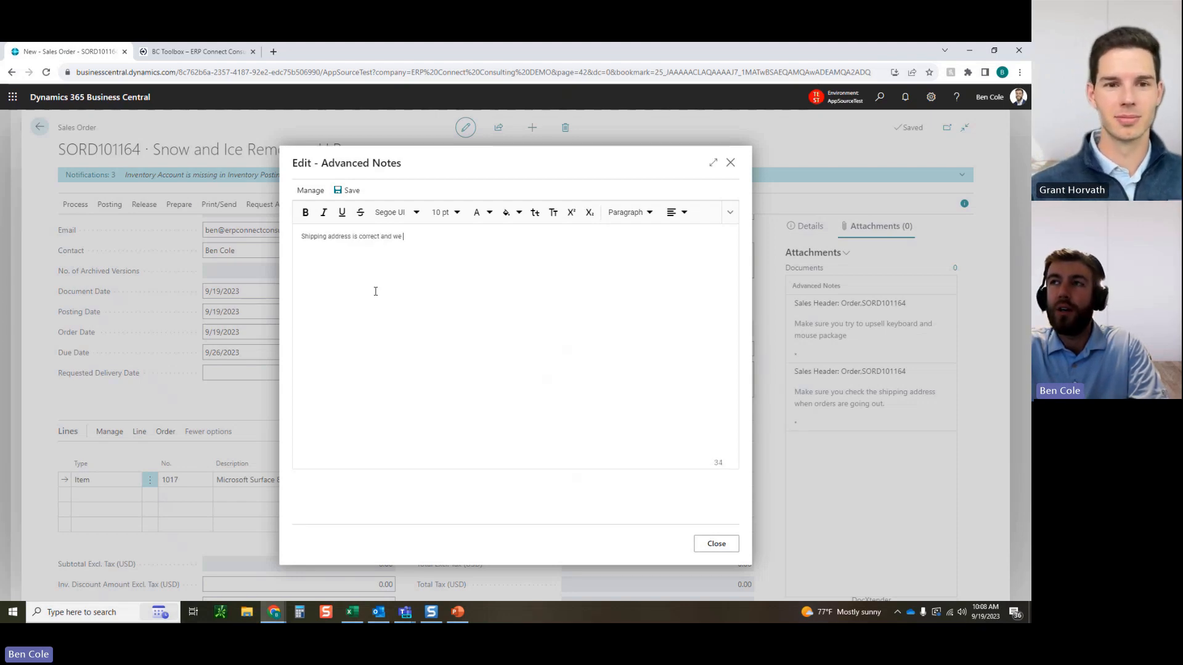
pyautogui.write('be')
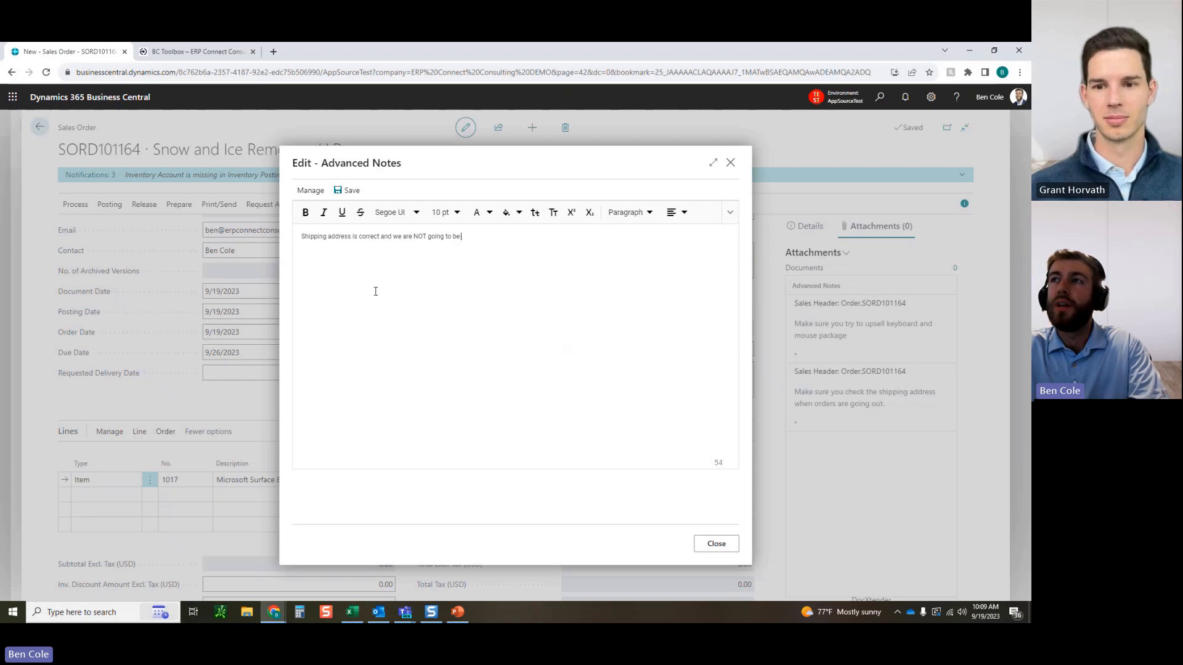
pyautogui.write(' putting the keyboard an')
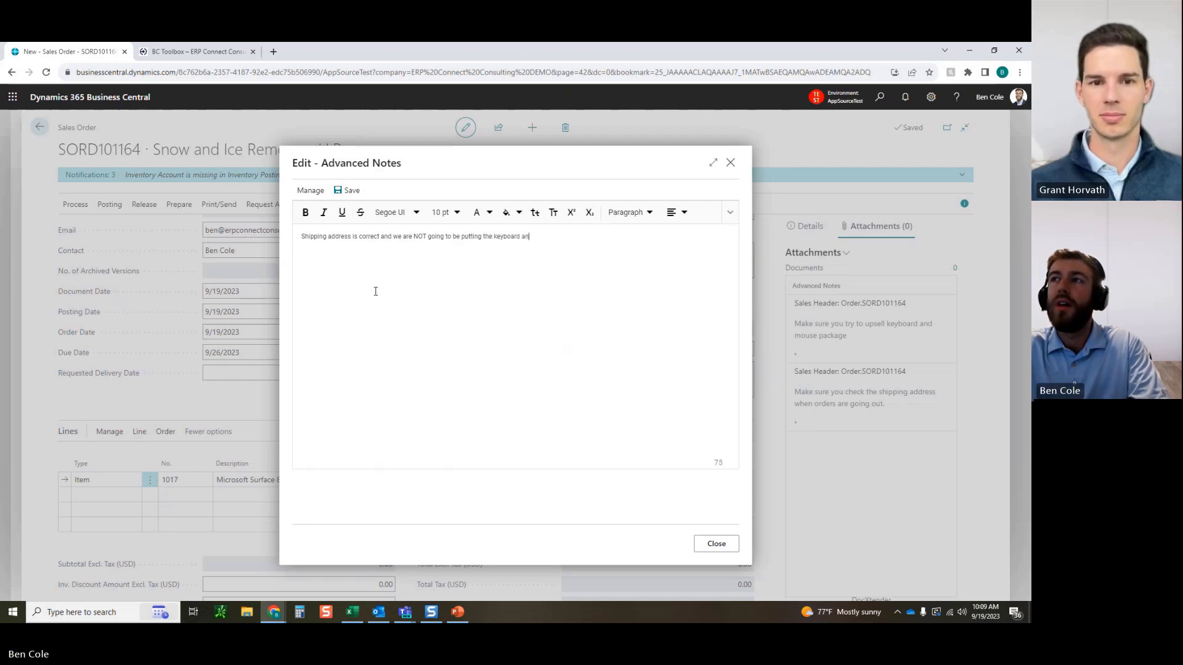
pyautogui.write('d mouse @G')
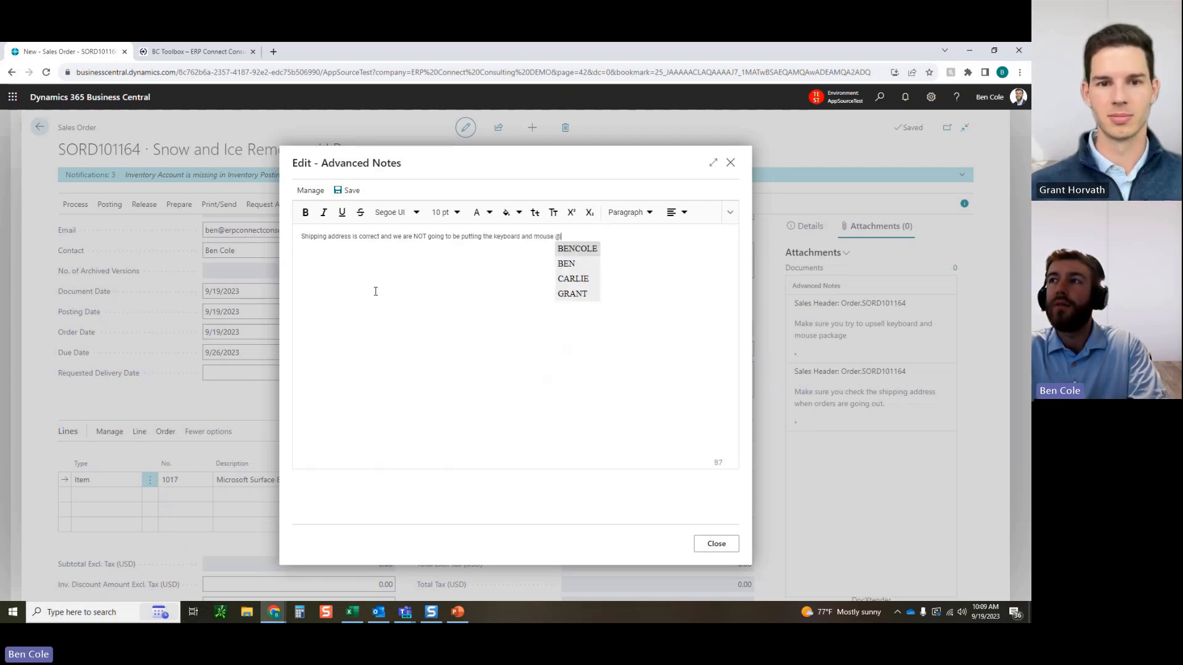
pyautogui.press('Return')
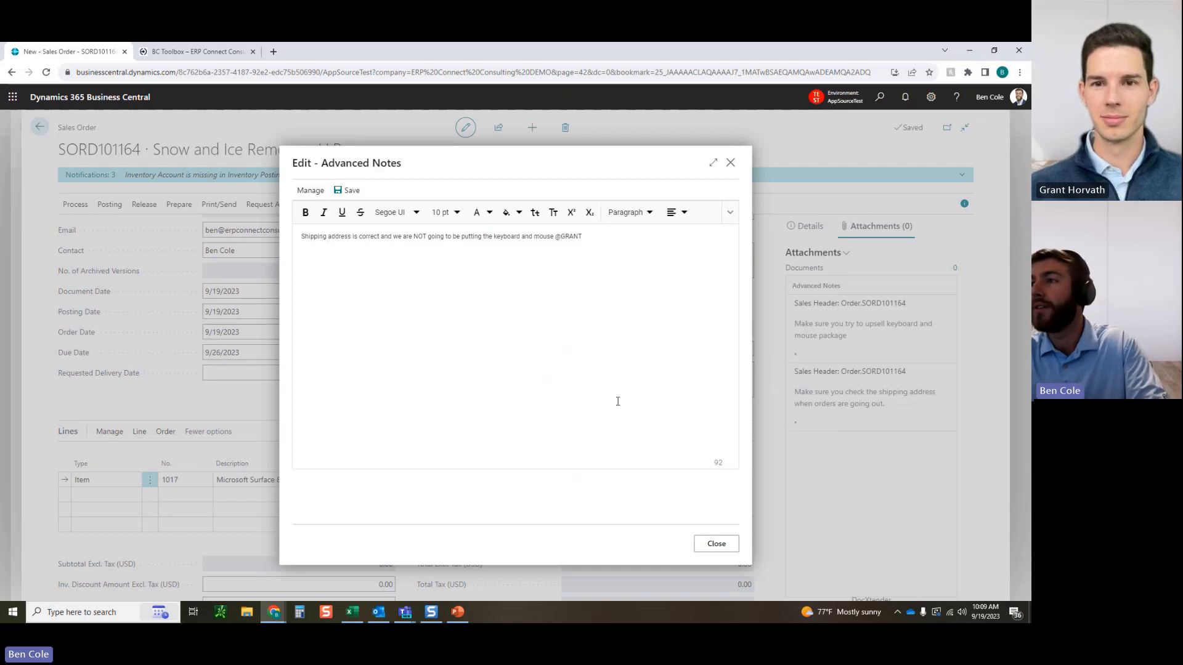
pyautogui.click(721, 549)
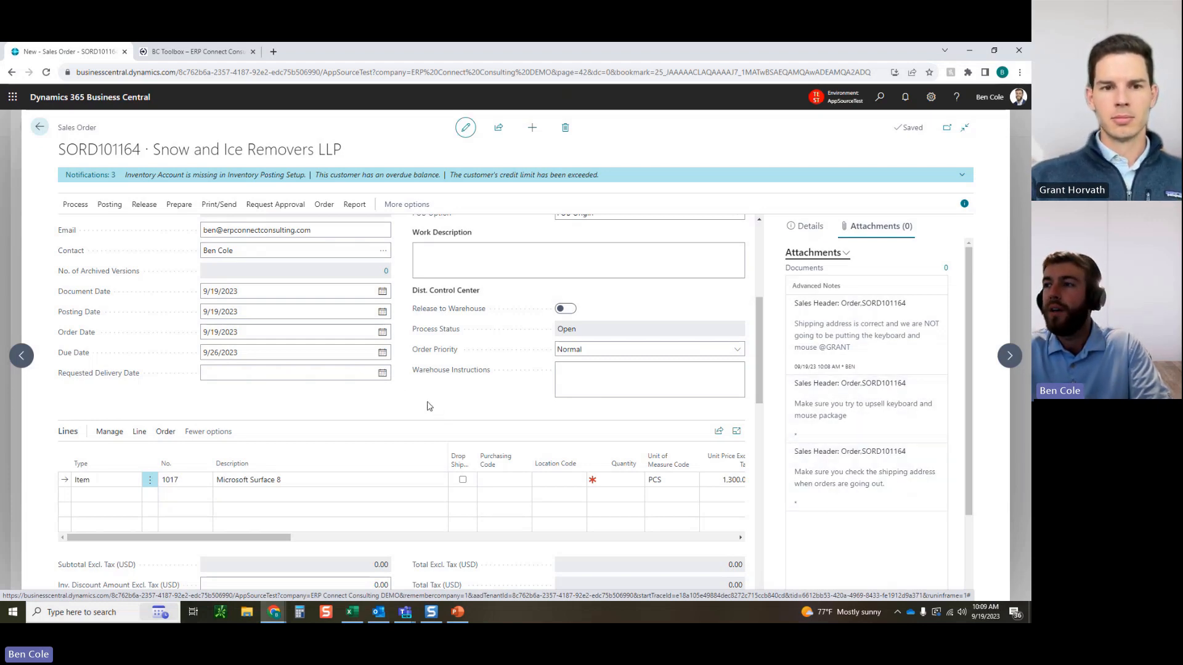
# - Set the location code to DALLAS and the quantity to 1 on the Microsoft Surface 8 line
pyautogui.click(259, 479)
pyautogui.press('Tab')
pyautogui.press('Tab')
pyautogui.write('DALLAS')
pyautogui.press('Tab')
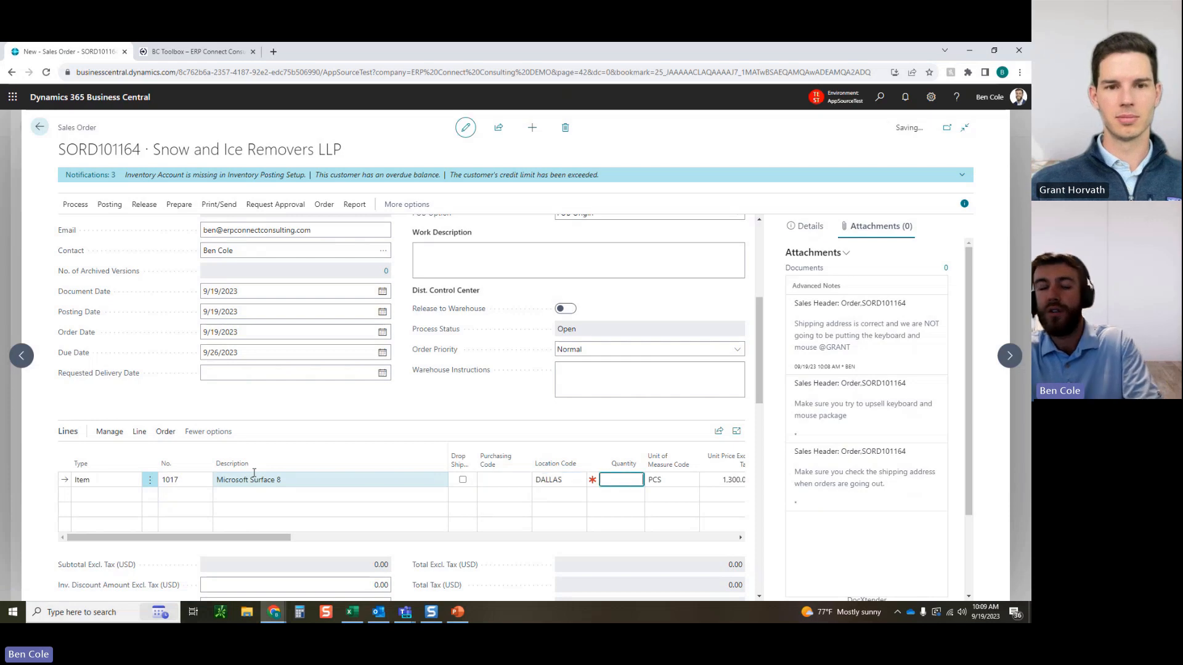
pyautogui.write('1')
pyautogui.press('Tab')
pyautogui.press('Tab')
pyautogui.press('Tab')
pyautogui.press('Tab')
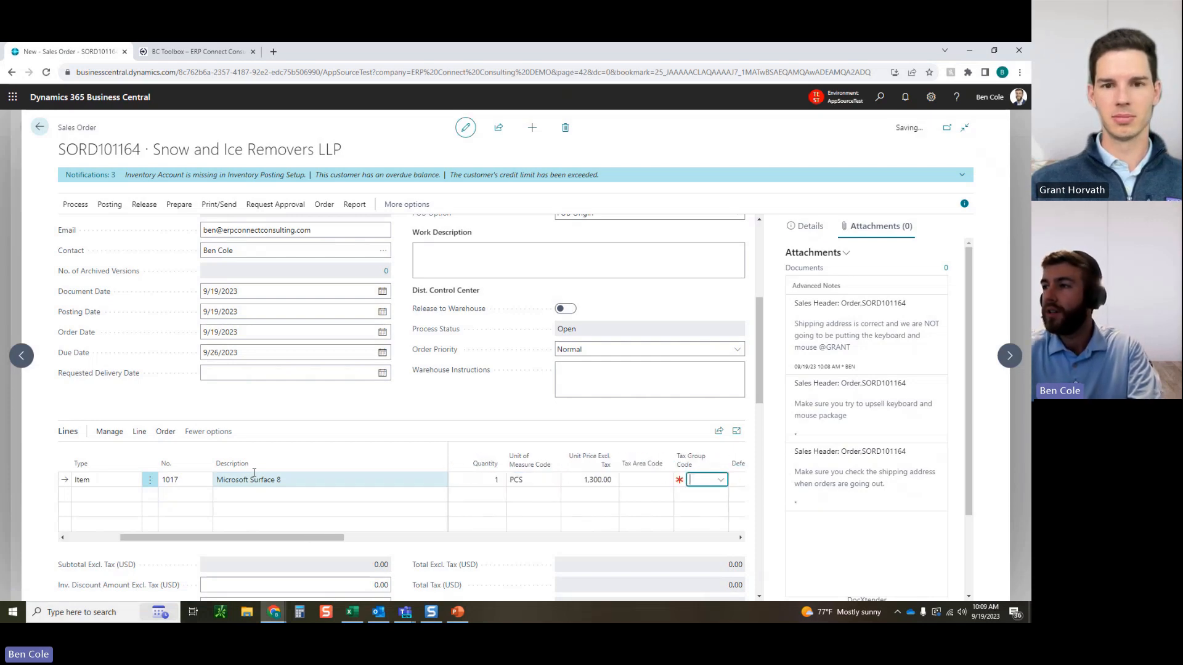
pyautogui.press('Tab')
pyautogui.press('Tab')
pyautogui.press('Tab')
pyautogui.press('Tab')
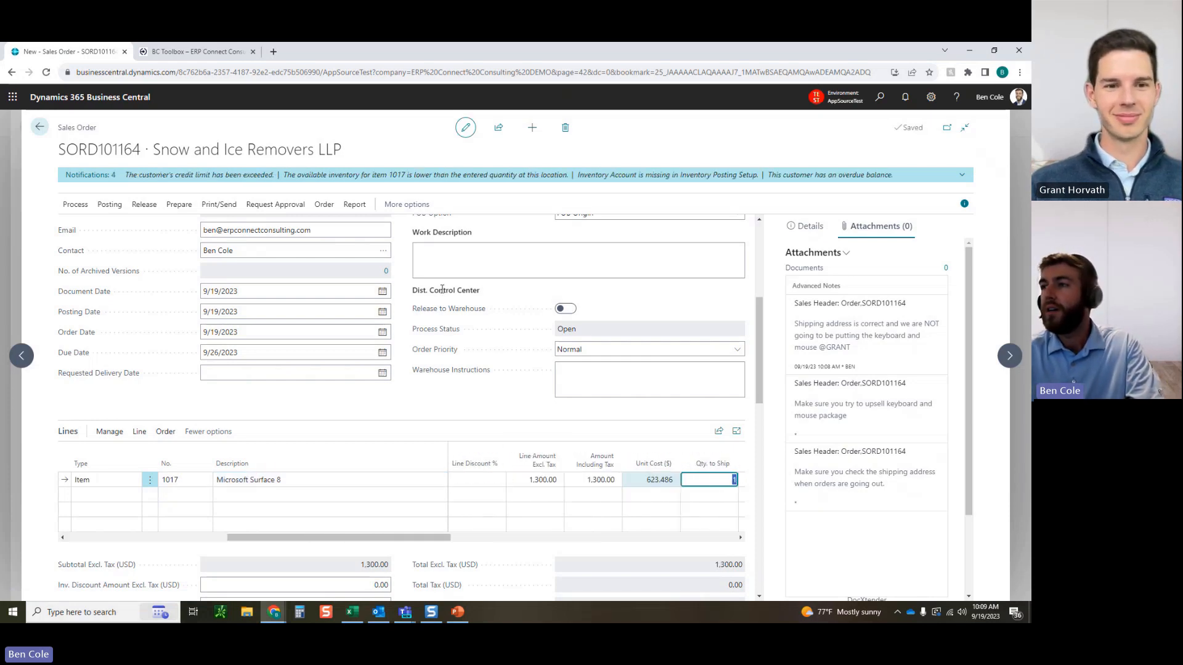
# - Review the order line quantities and totals, and expand the order's notifications to read them before collapsing the list
pyautogui.scroll(-2, 663, 534)
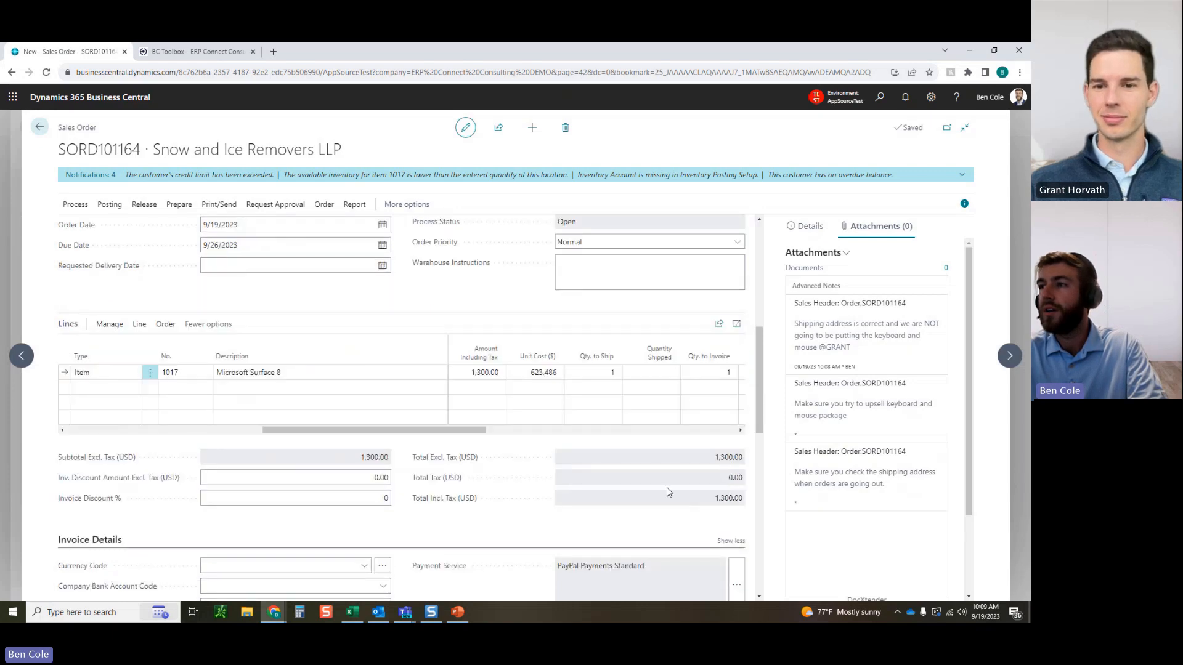
pyautogui.click(567, 374)
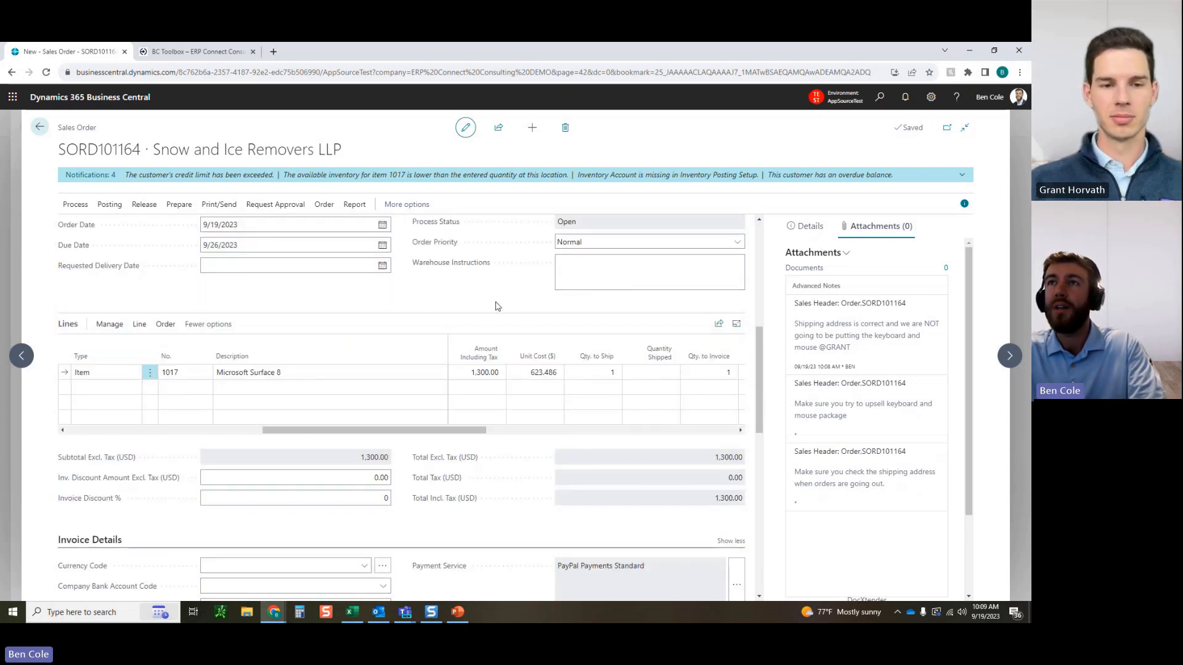
pyautogui.scroll(6, 500, 309)
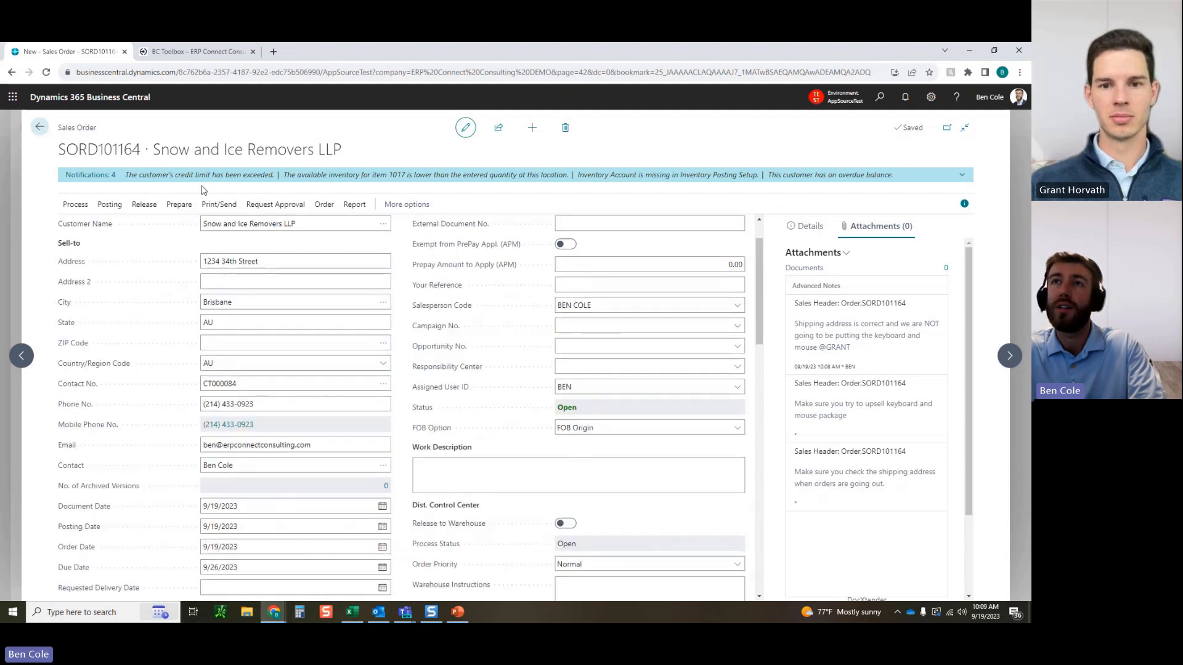
pyautogui.click(133, 177)
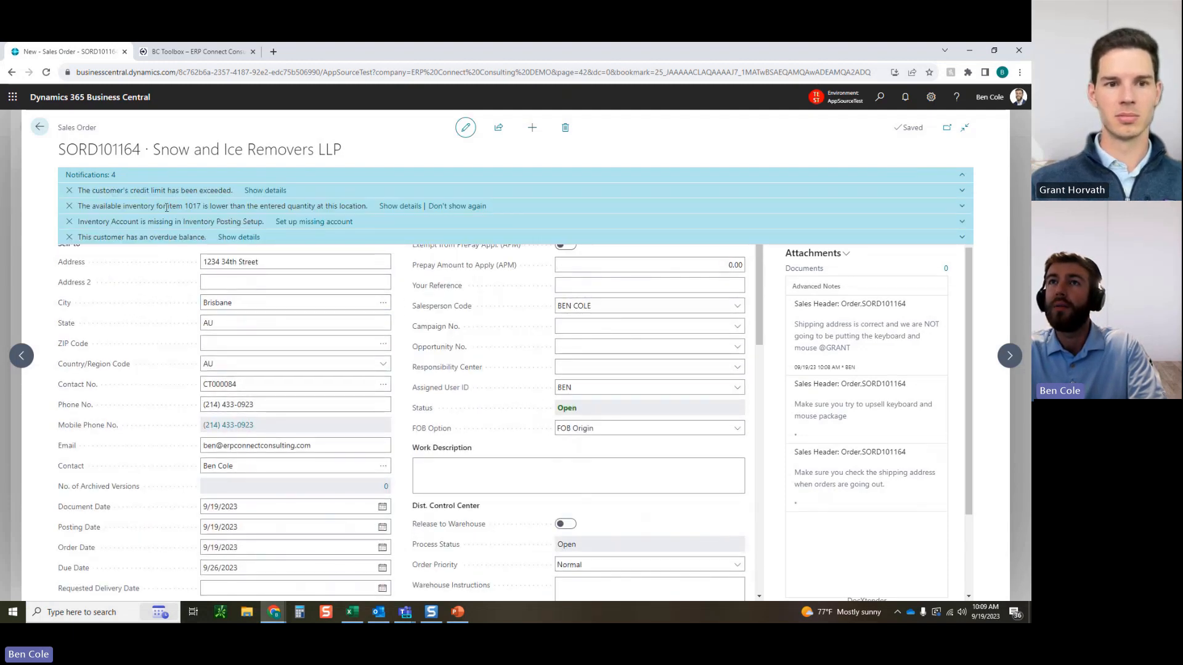
pyautogui.click(962, 176)
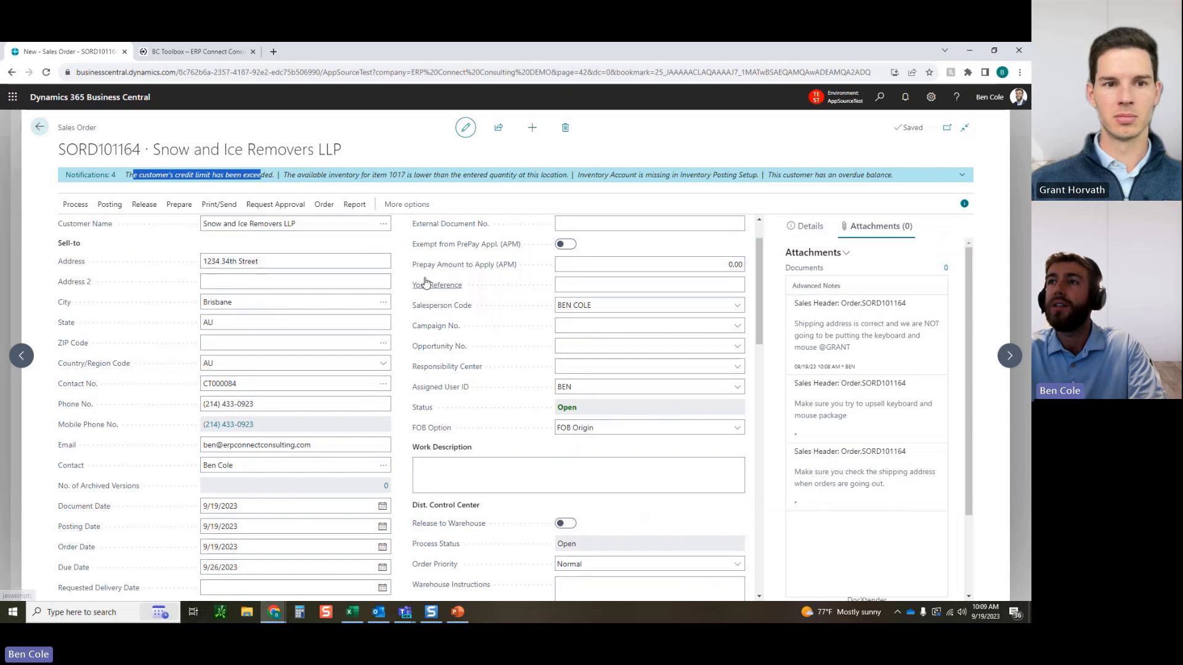